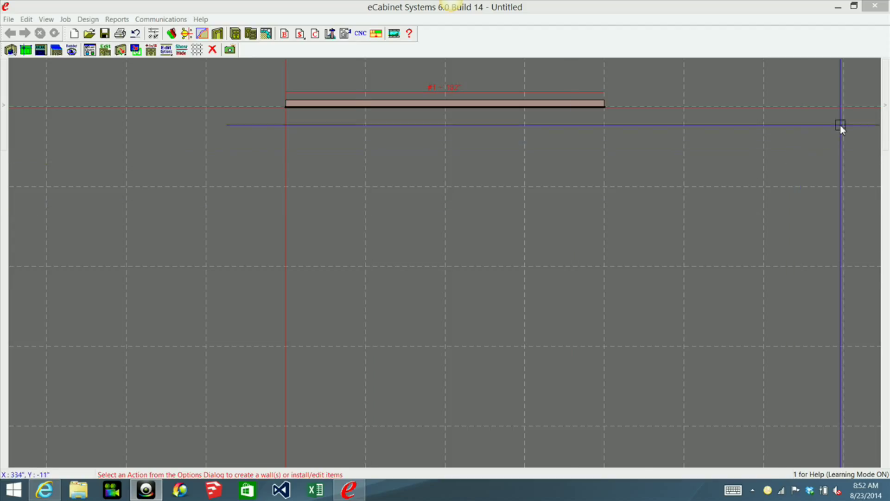
Step: Place one Std Upper Framed 2Op 4 Doors cabinet from the eCabTipsDemos directory against the middle of wall #1
{"action": "mouse_move", "coordinate": [883, 106]}
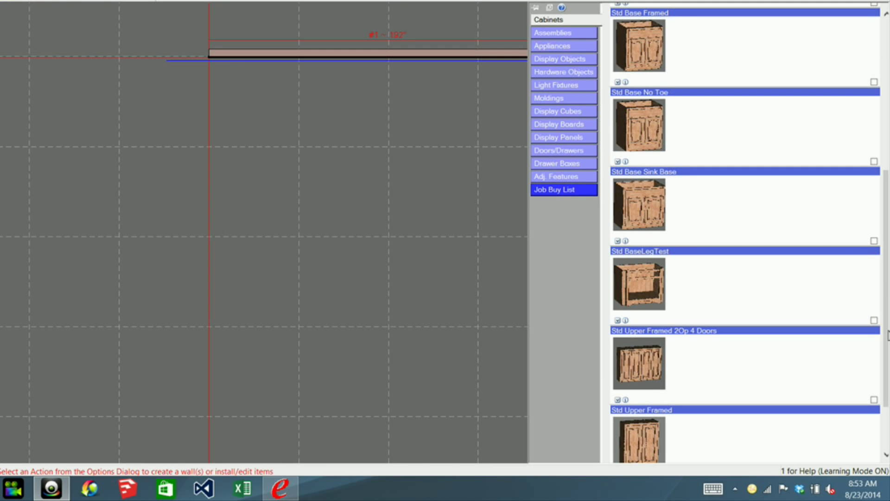
{"action": "scroll", "coordinate": [887, 365], "scroll_direction": "up", "scroll_amount": 5}
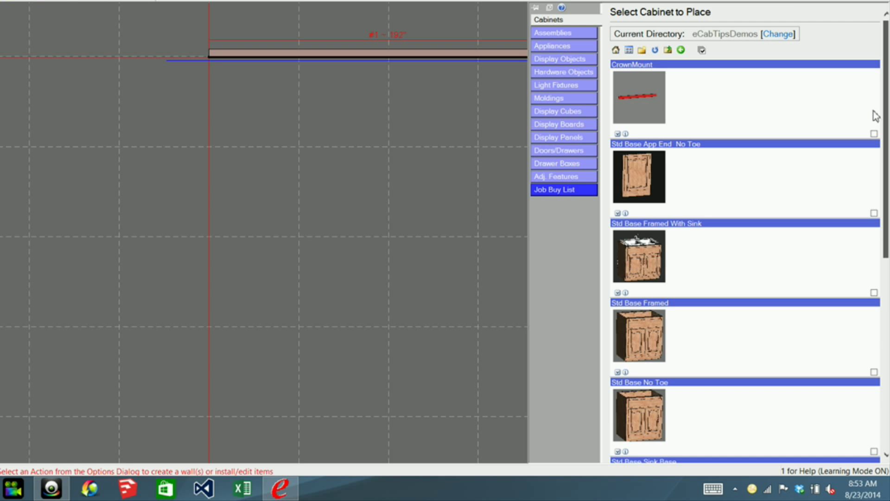
{"action": "scroll", "coordinate": [876, 116], "scroll_direction": "down", "scroll_amount": 6}
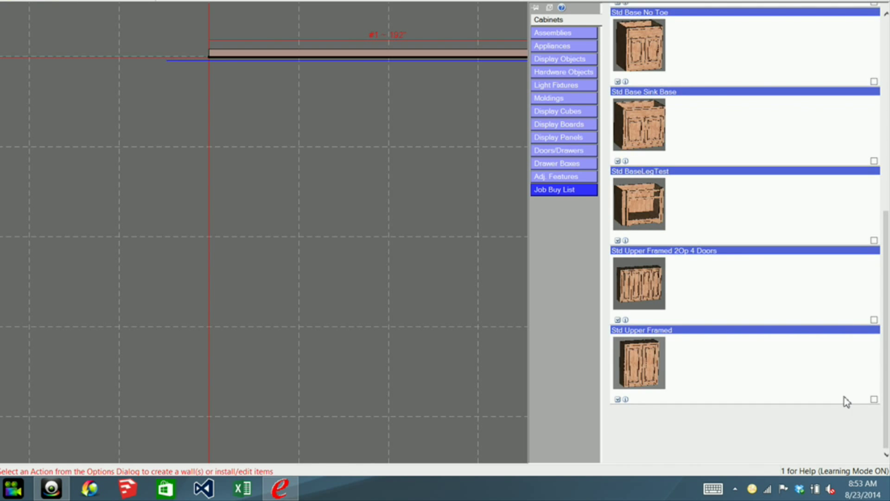
{"action": "left_click", "coordinate": [646, 290]}
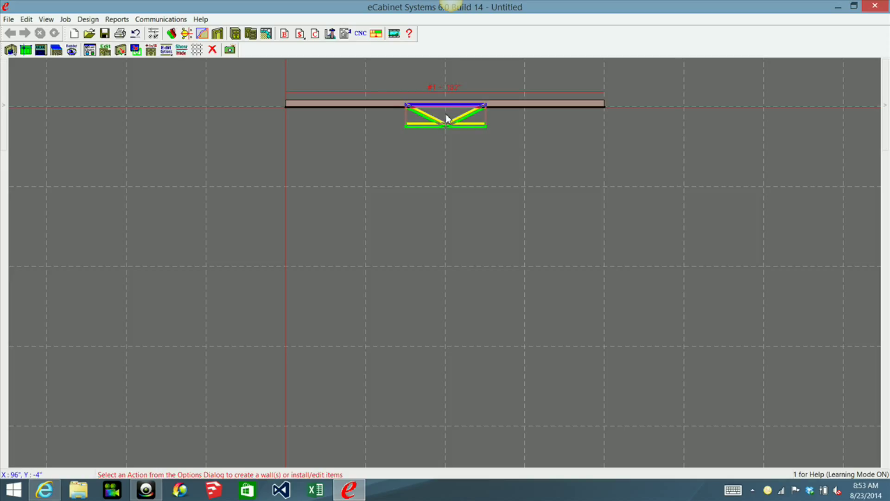
{"action": "left_click", "coordinate": [447, 116]}
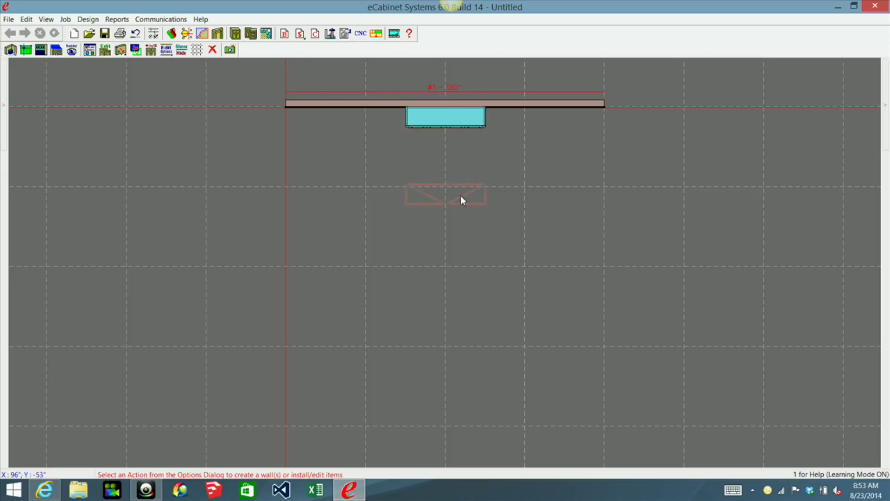
{"action": "key", "text": "Escape"}
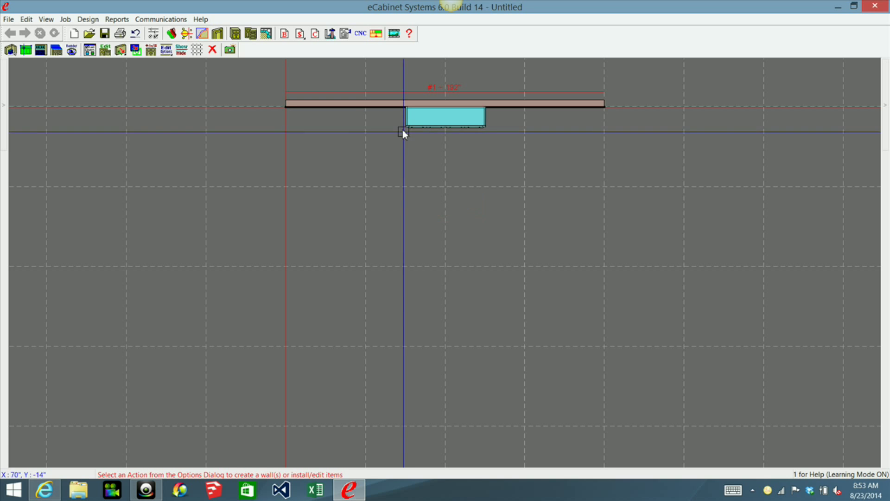
Step: Move the placed upper cabinet one 48" increment straight away from wall #1 and deselect it
{"action": "left_click", "coordinate": [429, 121]}
{"action": "mouse_move", "coordinate": [50, 139]}
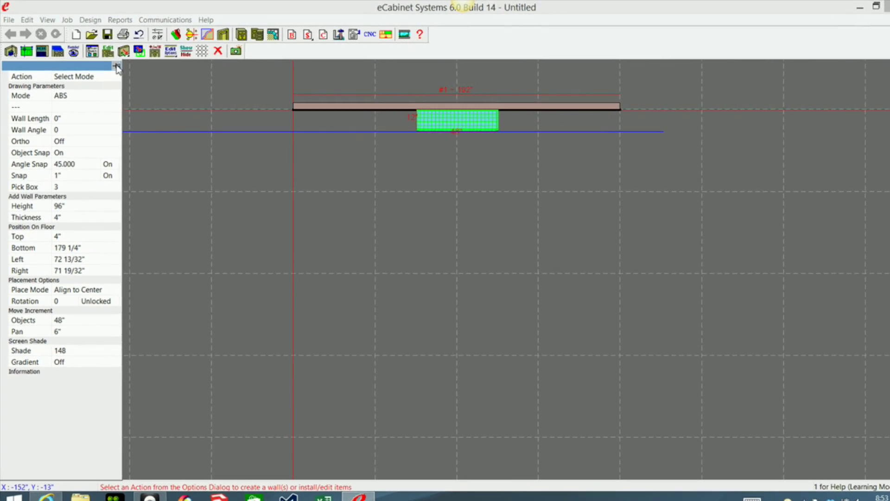
{"action": "left_click", "coordinate": [117, 66]}
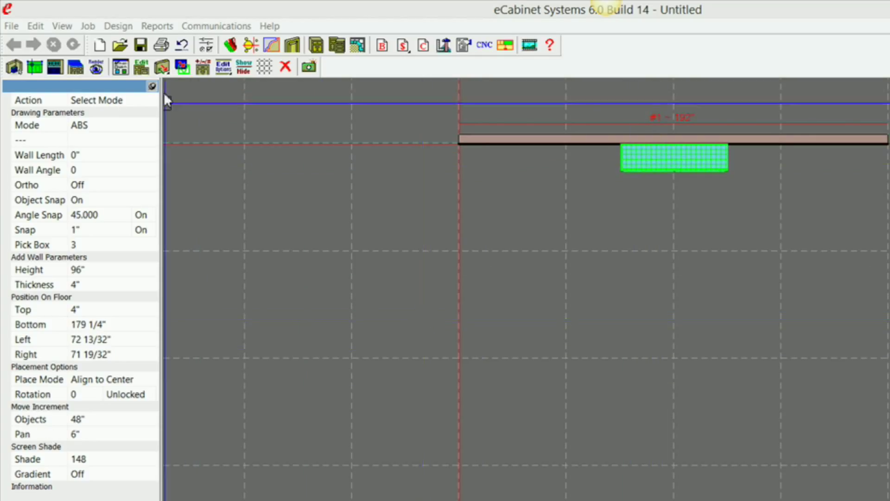
{"action": "left_click", "coordinate": [291, 183]}
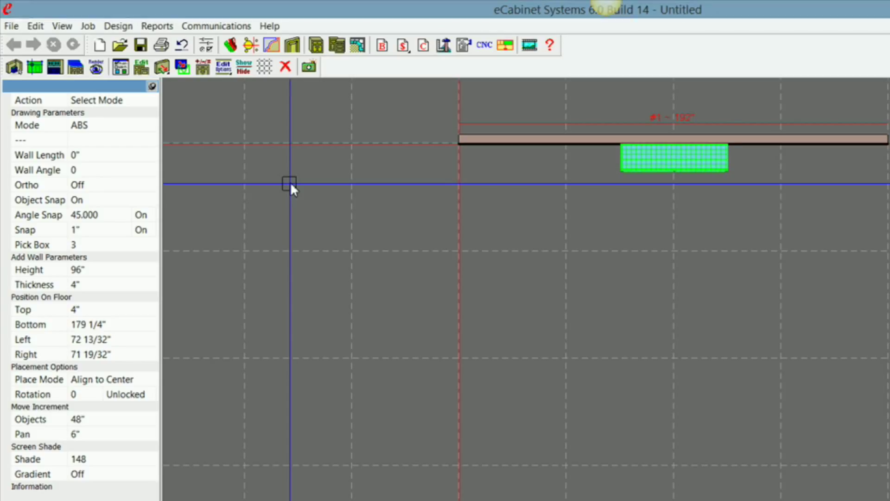
{"action": "key", "text": "Down"}
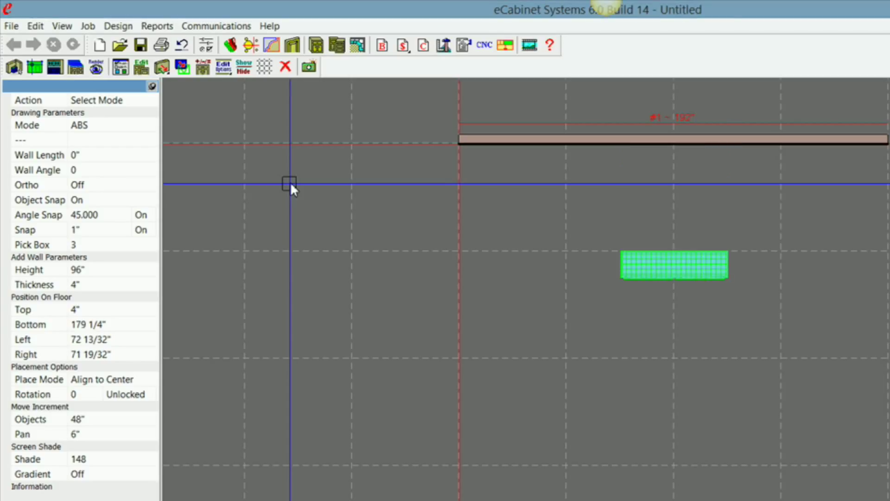
{"action": "left_click", "coordinate": [290, 181]}
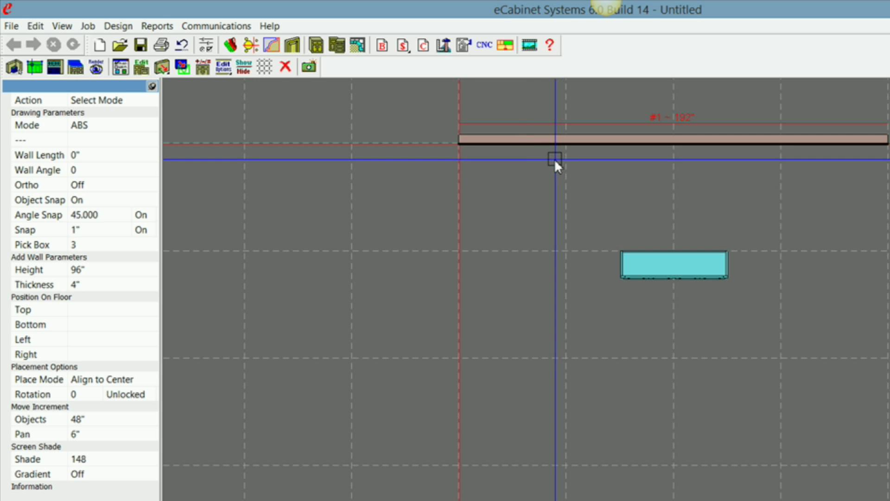
{"action": "left_click", "coordinate": [152, 86]}
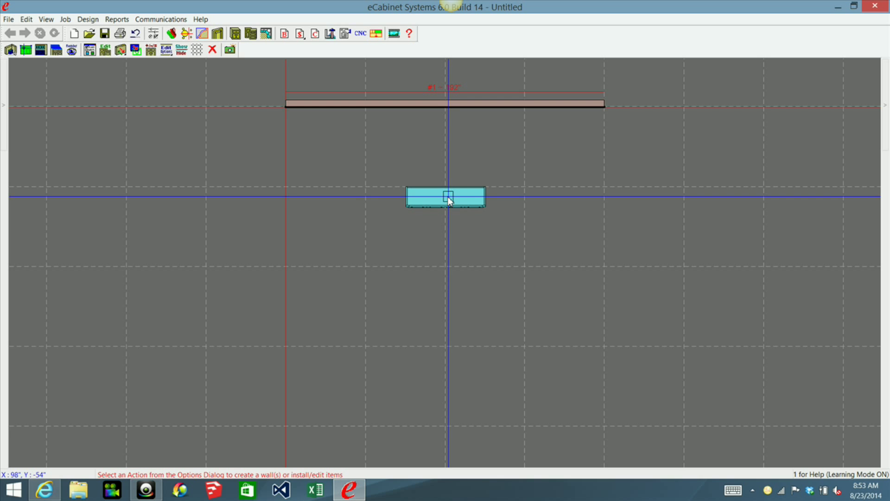
Step: Open the upper cabinet from the layout in the Cabinet/Assembly Editor
{"action": "mouse_move", "coordinate": [449, 200]}
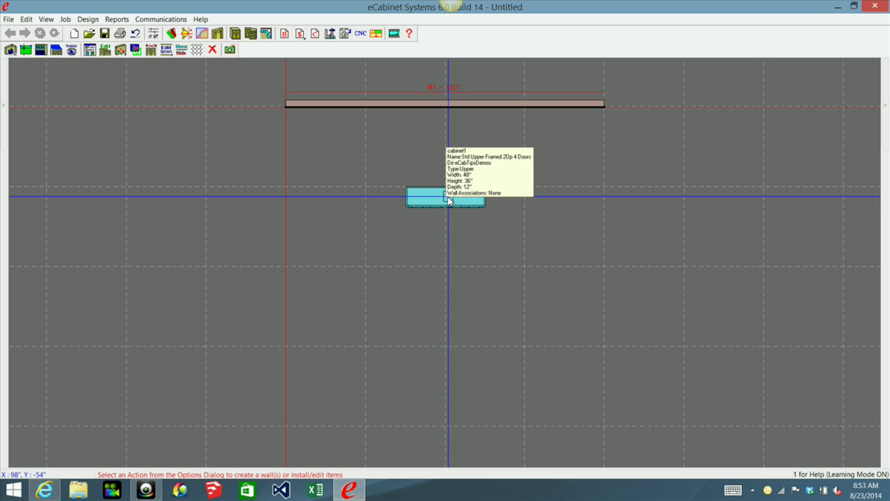
{"action": "left_click", "coordinate": [448, 199]}
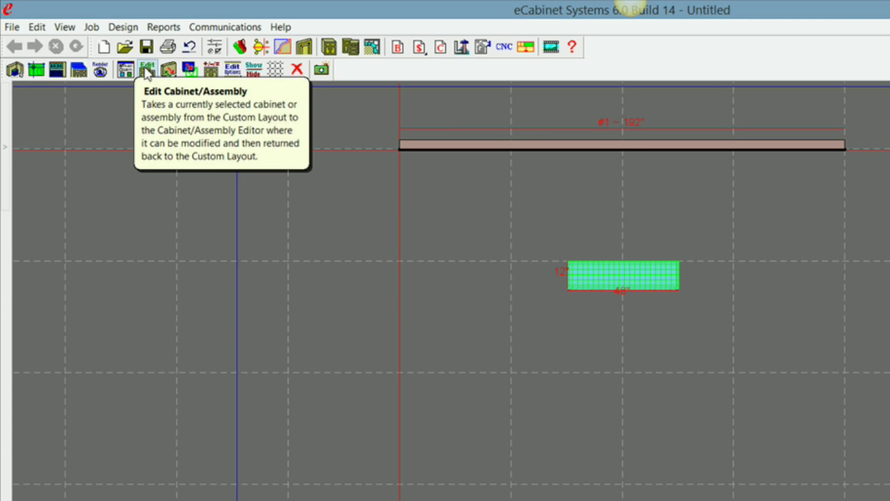
{"action": "left_click", "coordinate": [142, 72]}
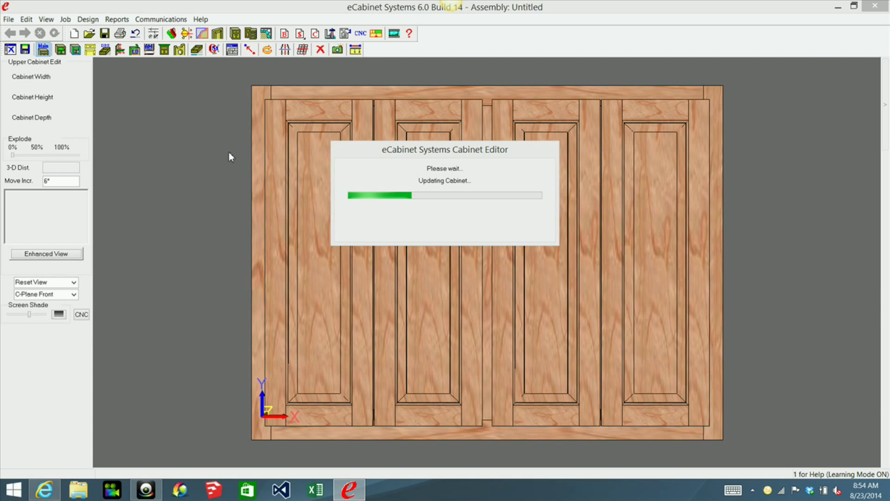
Step: Set the deck's bottom inset to 0" in the cabinet's construction settings
{"action": "left_click", "coordinate": [233, 49]}
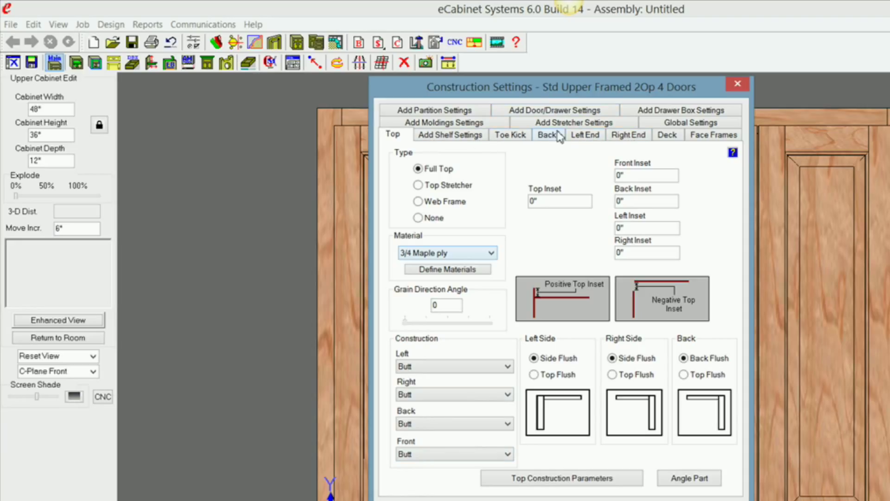
{"action": "left_click", "coordinate": [589, 139]}
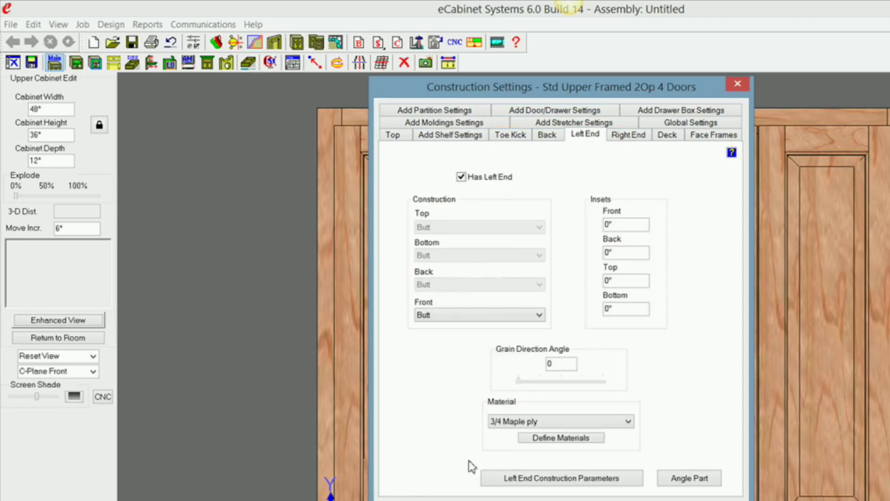
{"action": "left_click", "coordinate": [637, 139]}
{"action": "left_click", "coordinate": [667, 134]}
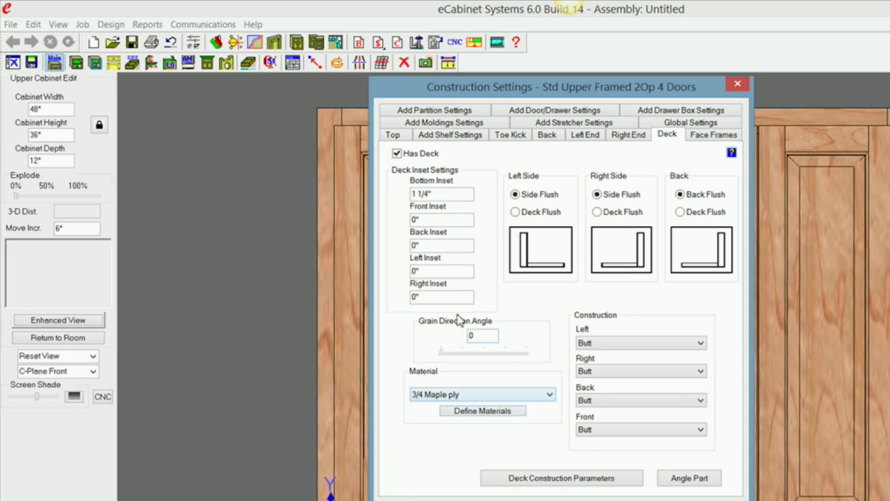
{"action": "left_click_drag", "start_coordinate": [439, 193], "coordinate": [361, 188]}
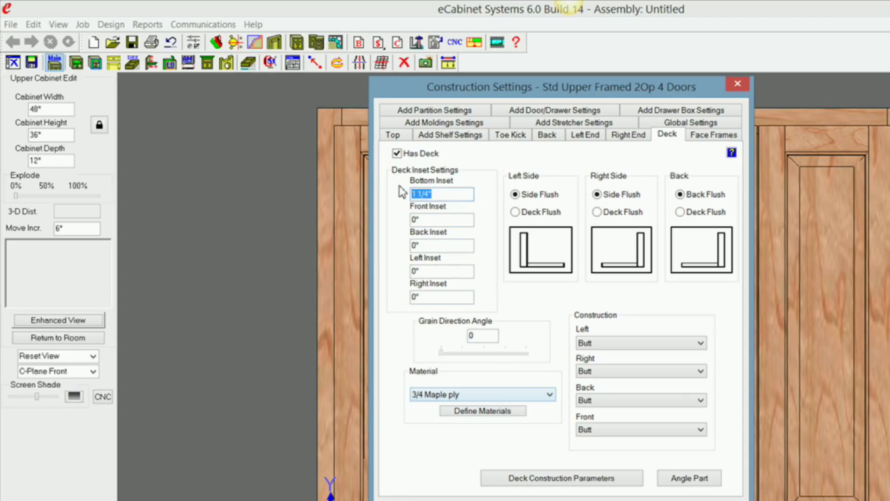
Step: Set the bottom rail's deck float to 0", turn off the cabinet's back and apply the construction settings
{"action": "left_click", "coordinate": [716, 135]}
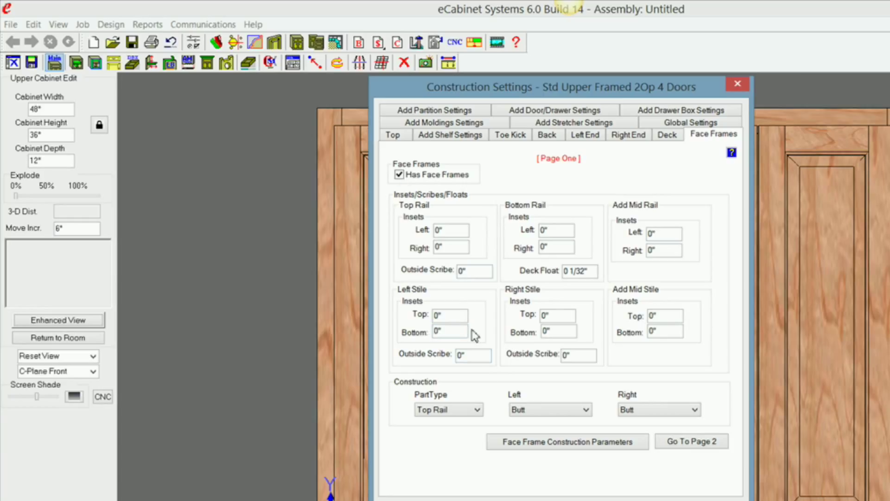
{"action": "left_click_drag", "start_coordinate": [594, 273], "coordinate": [537, 279]}
{"action": "type", "text": "0"}
{"action": "left_click", "coordinate": [546, 137]}
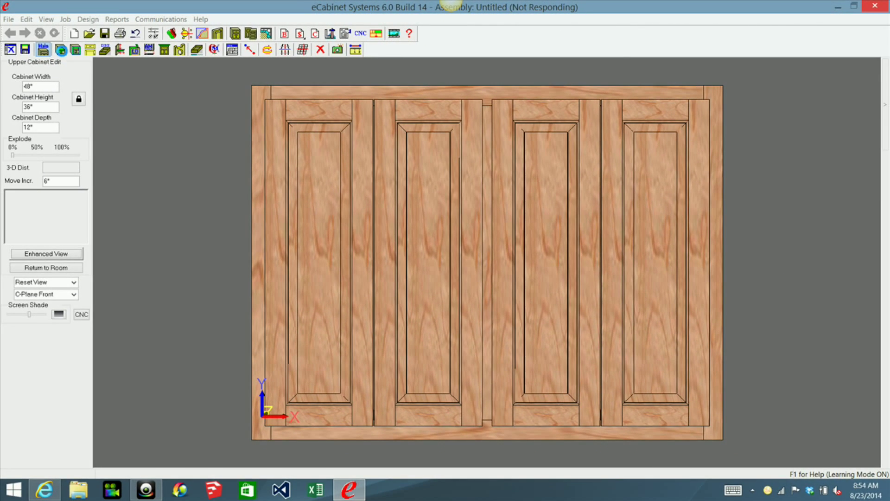
Step: Check the cabinet's interior in the Shelf Editor and examine its sides and back in 3D before restoring the front view
{"action": "left_click", "coordinate": [60, 50]}
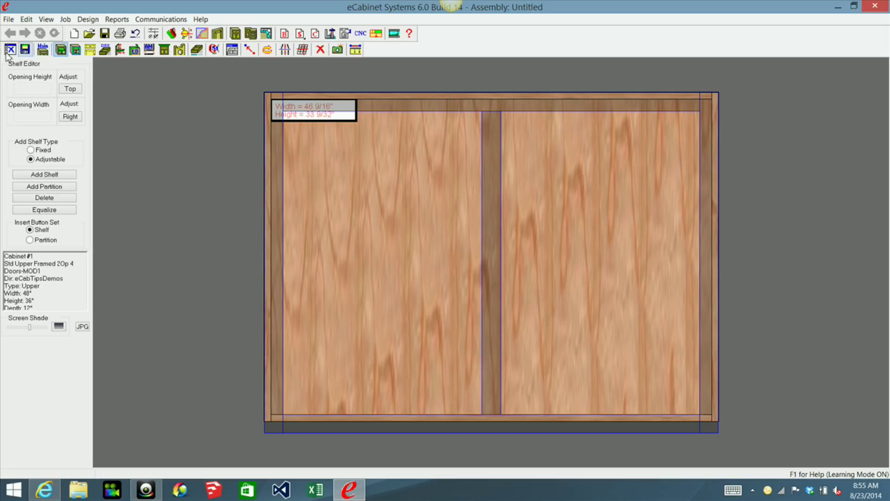
{"action": "left_click", "coordinate": [47, 50]}
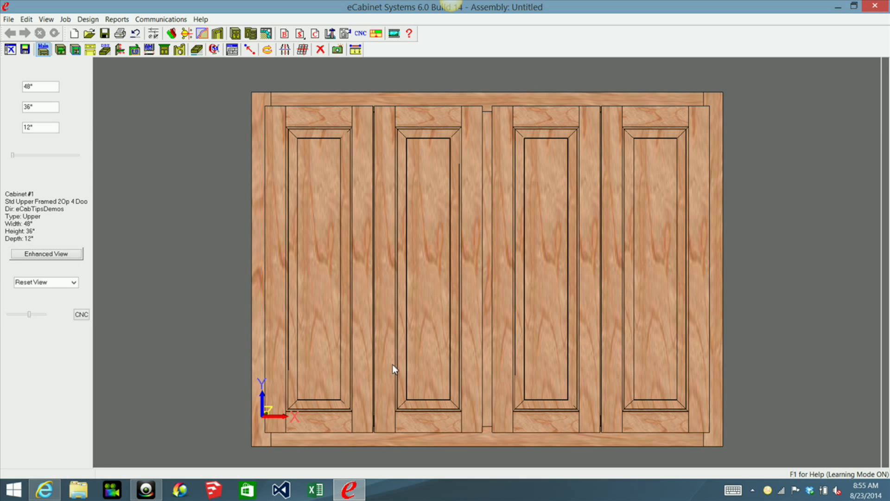
{"action": "middle_click_drag", "start_coordinate": [474, 357], "coordinate": [441, 376]}
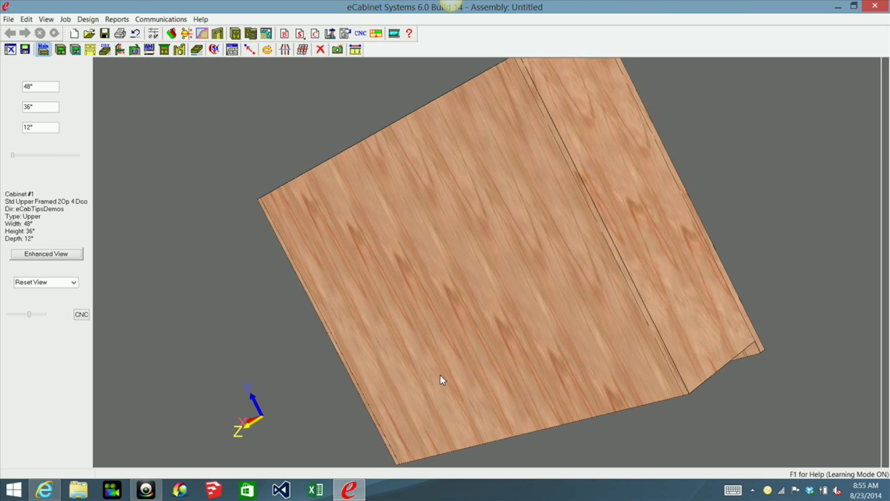
{"action": "middle_click_drag", "start_coordinate": [562, 218], "coordinate": [567, 217]}
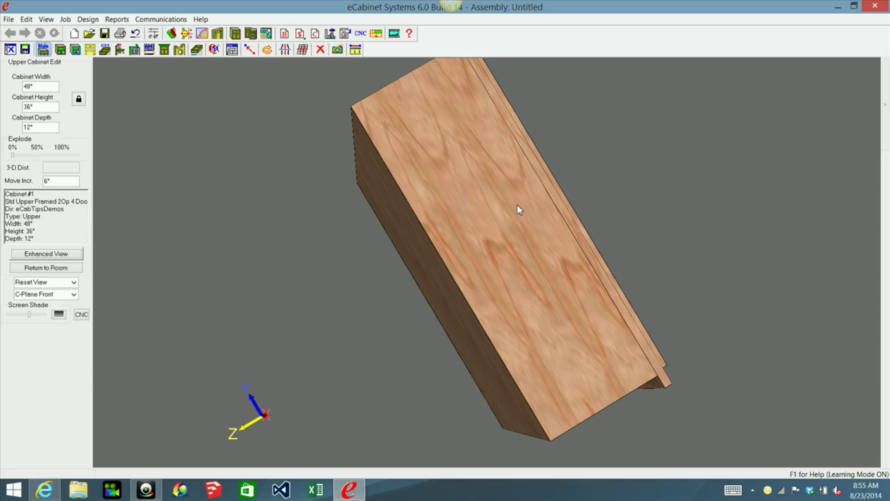
{"action": "key", "text": "Home"}
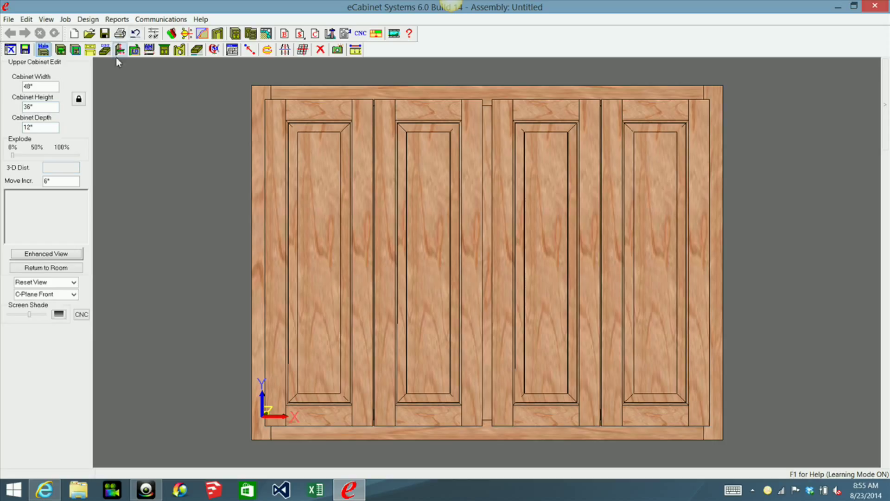
Step: Set the cabinet's top type to None and turn off its left and right ends in the construction settings
{"action": "left_click", "coordinate": [233, 49]}
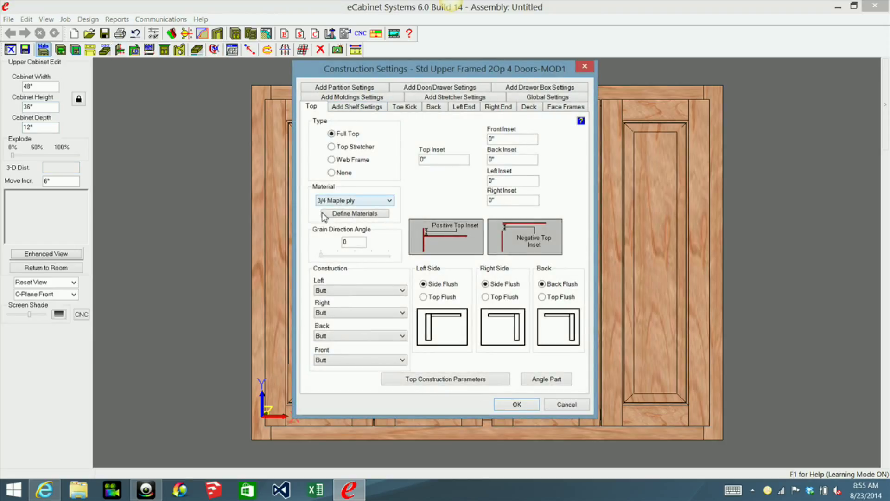
{"action": "left_click", "coordinate": [332, 173]}
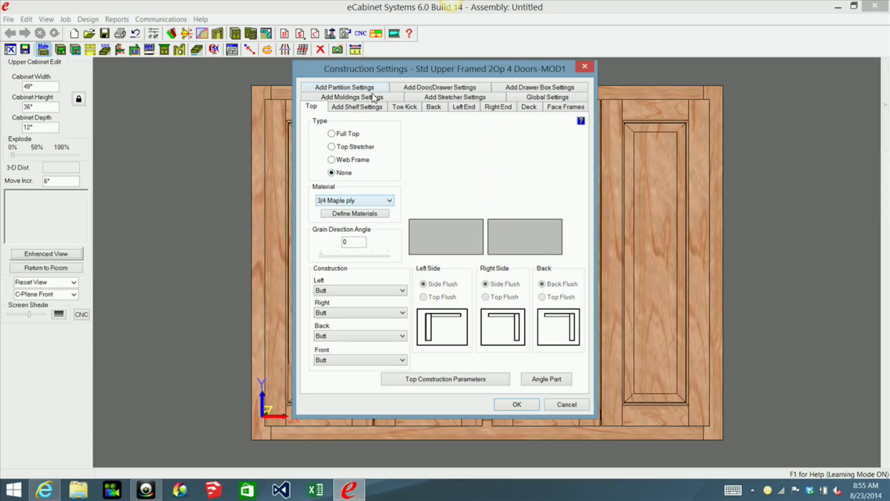
{"action": "left_click", "coordinate": [426, 108]}
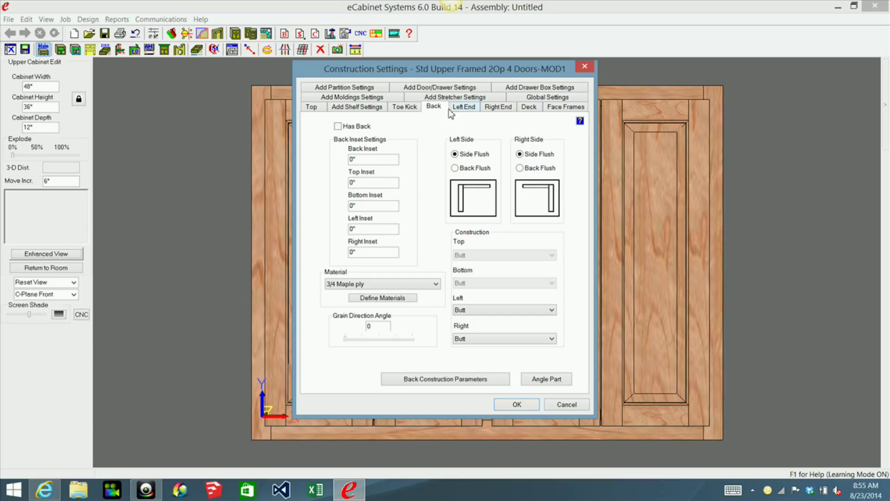
{"action": "left_click", "coordinate": [465, 108]}
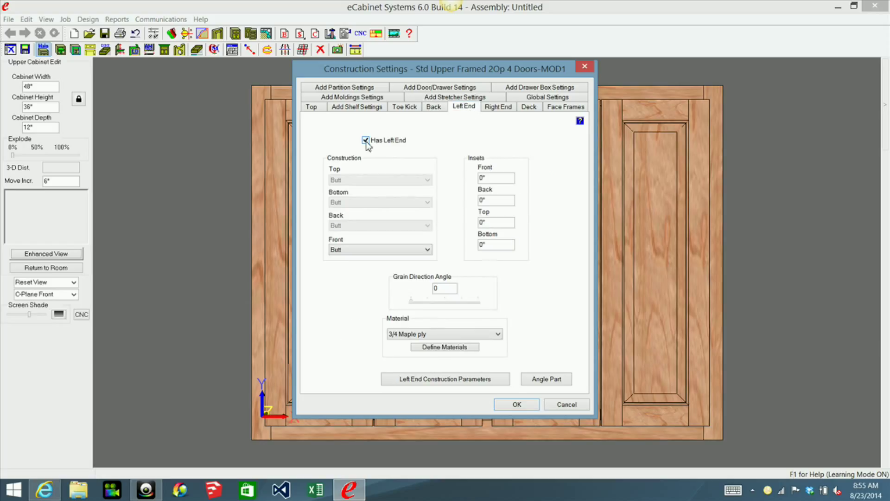
{"action": "left_click", "coordinate": [496, 107]}
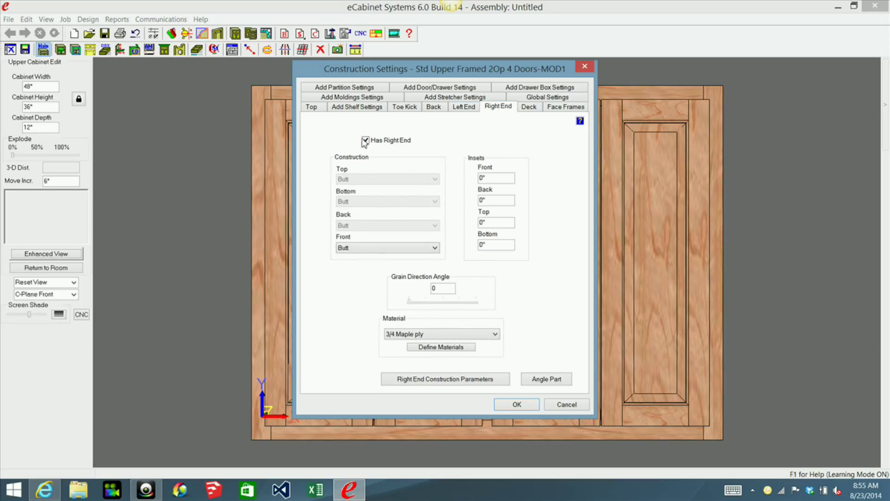
Step: Turn off the cabinet's deck, keep the face frames on, and apply the construction settings
{"action": "left_click", "coordinate": [529, 107]}
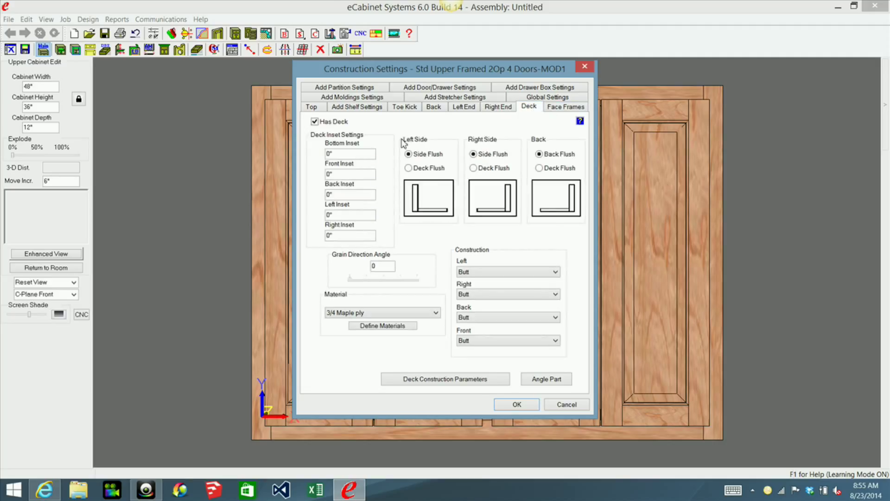
{"action": "left_click", "coordinate": [314, 122]}
{"action": "left_click", "coordinate": [558, 109]}
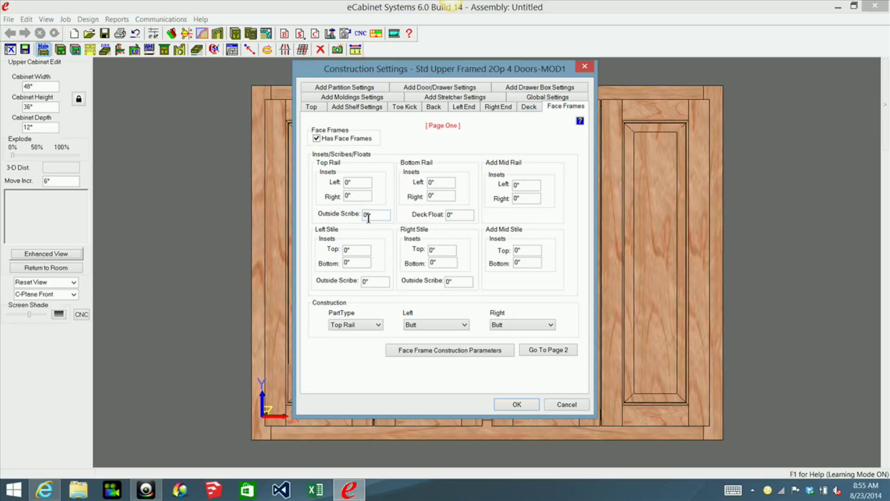
{"action": "left_click", "coordinate": [528, 405]}
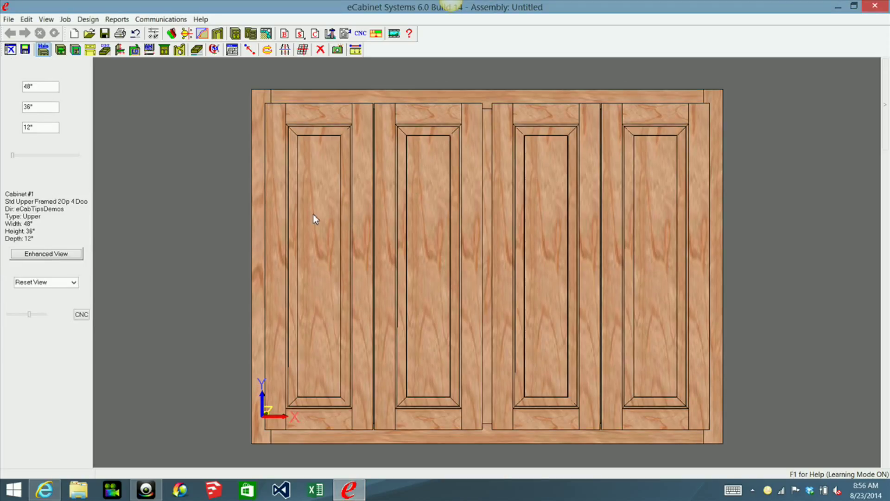
{"action": "middle_click_drag", "start_coordinate": [442, 250], "coordinate": [243, 228]}
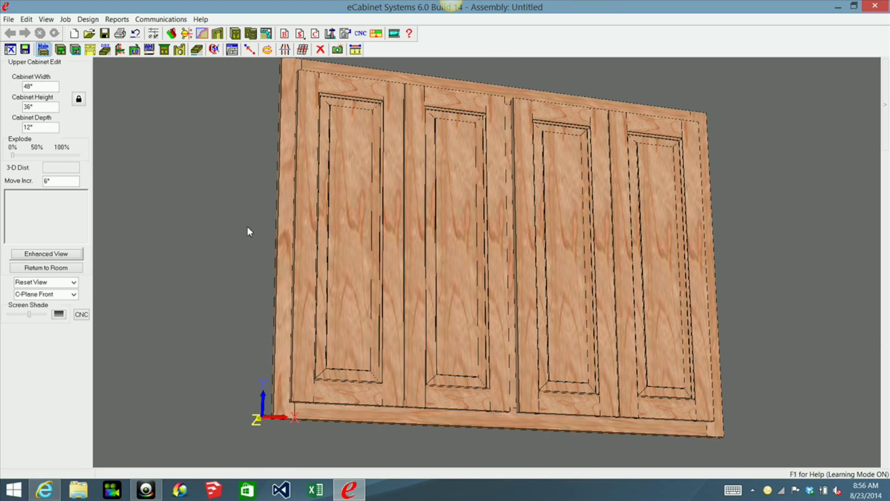
Step: Set the stripped upper cabinet's depth to 3/4"
{"action": "double_click", "coordinate": [247, 226]}
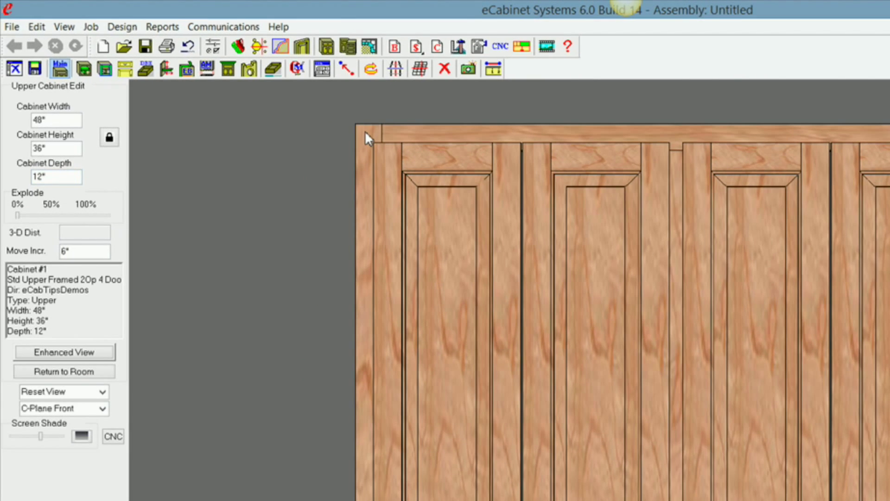
{"action": "left_click_drag", "start_coordinate": [54, 181], "coordinate": [3, 180]}
{"action": "type", "text": "3/4"}
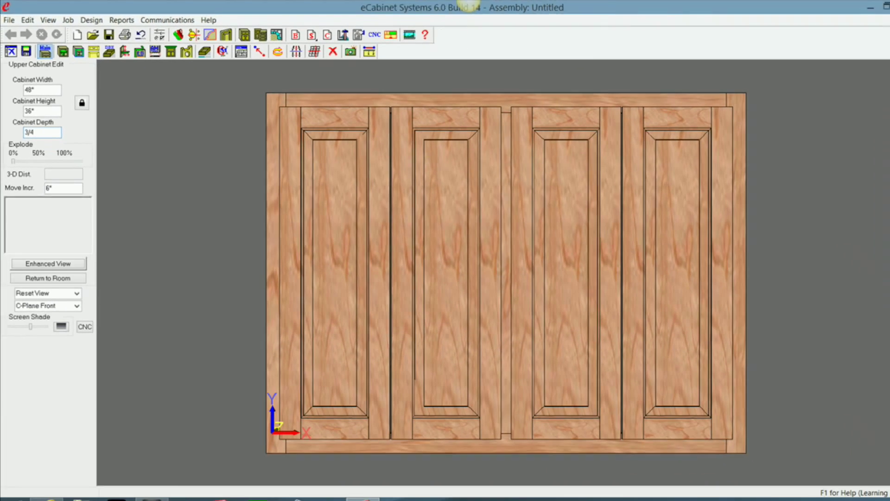
{"action": "key", "text": "Return"}
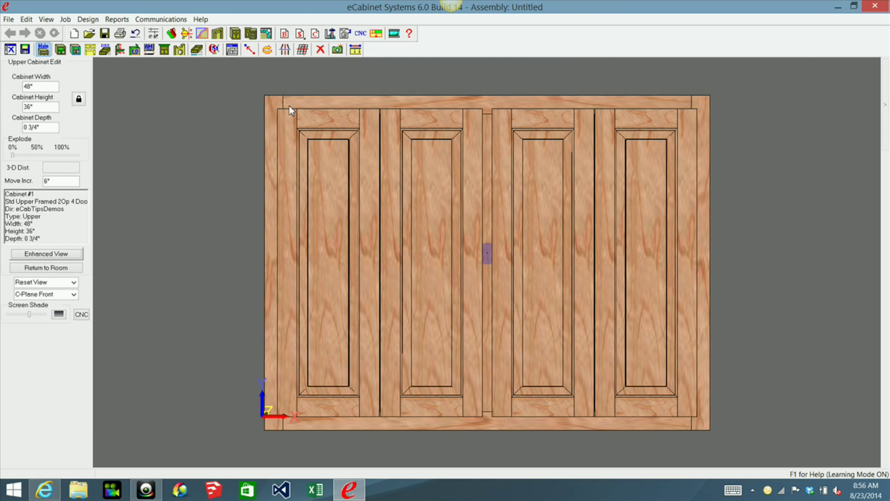
{"action": "left_click", "coordinate": [428, 151]}
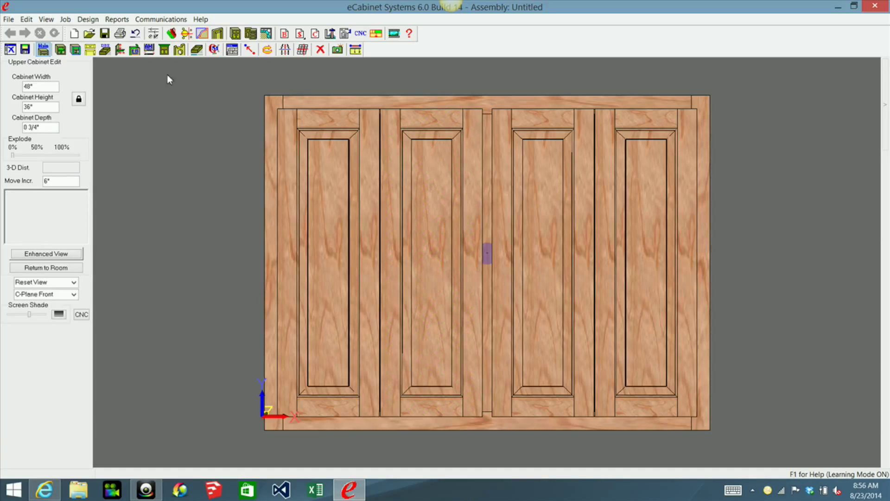
{"action": "left_click", "coordinate": [772, 438]}
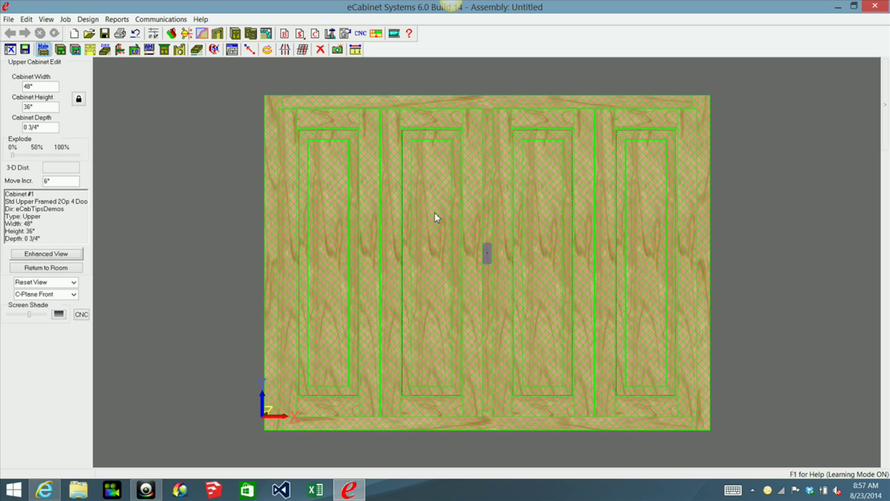
{"action": "key", "text": "Escape"}
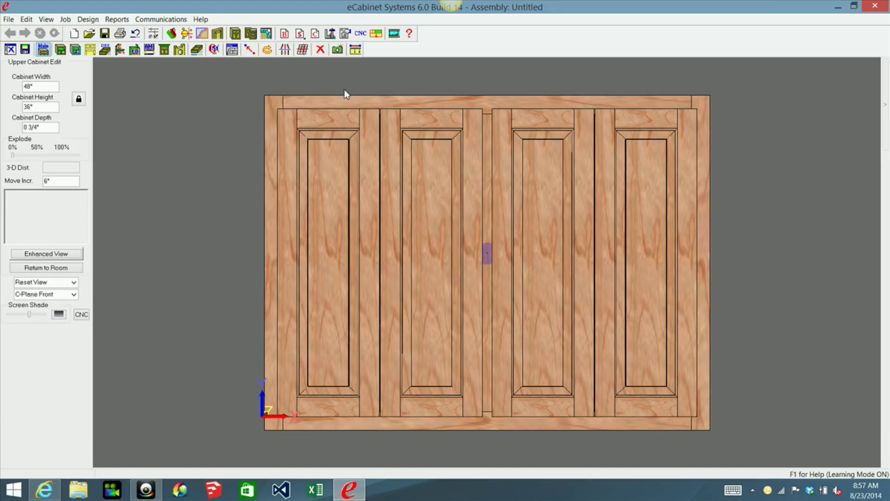
Step: Preview the cabinet rotated 185 degrees about Y to examine its back, and cancel the rotation
{"action": "left_click", "coordinate": [338, 100]}
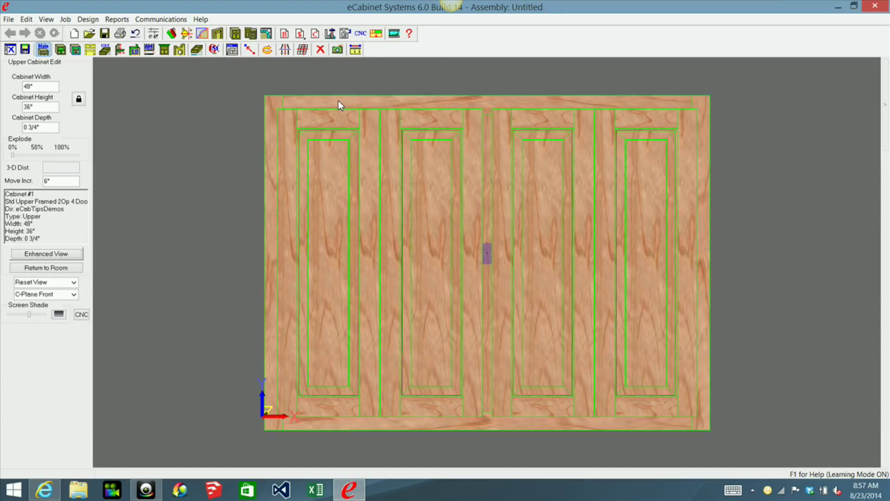
{"action": "right_click", "coordinate": [147, 120]}
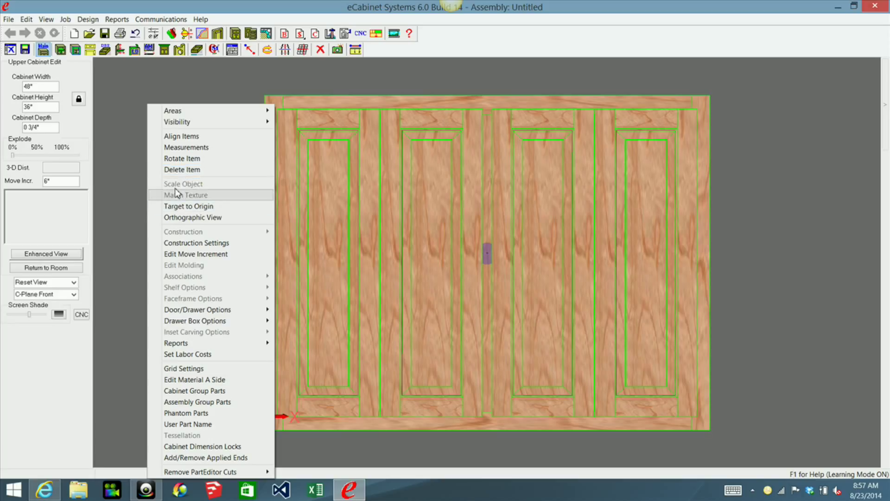
{"action": "left_click", "coordinate": [183, 158]}
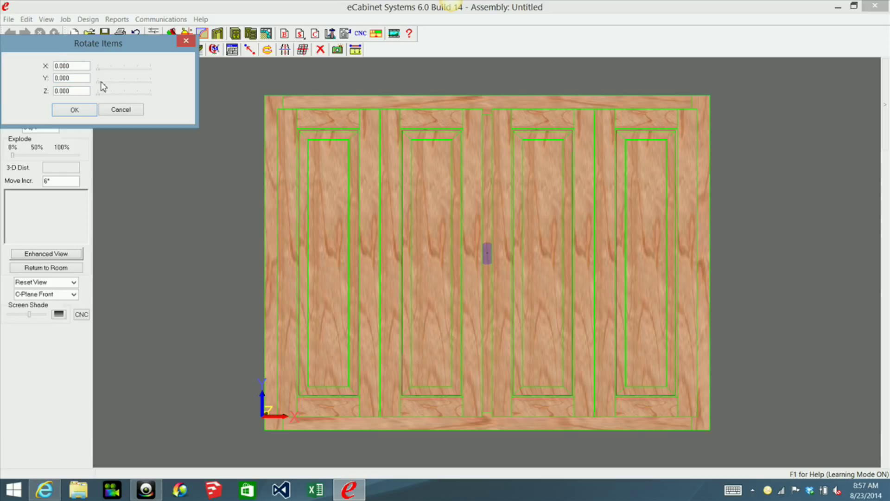
{"action": "left_click_drag", "start_coordinate": [103, 84], "coordinate": [124, 85]}
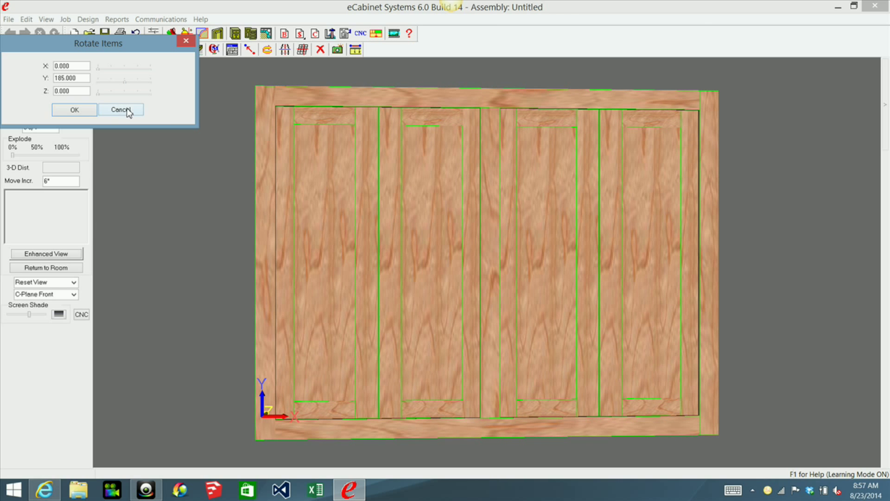
{"action": "left_click", "coordinate": [130, 111]}
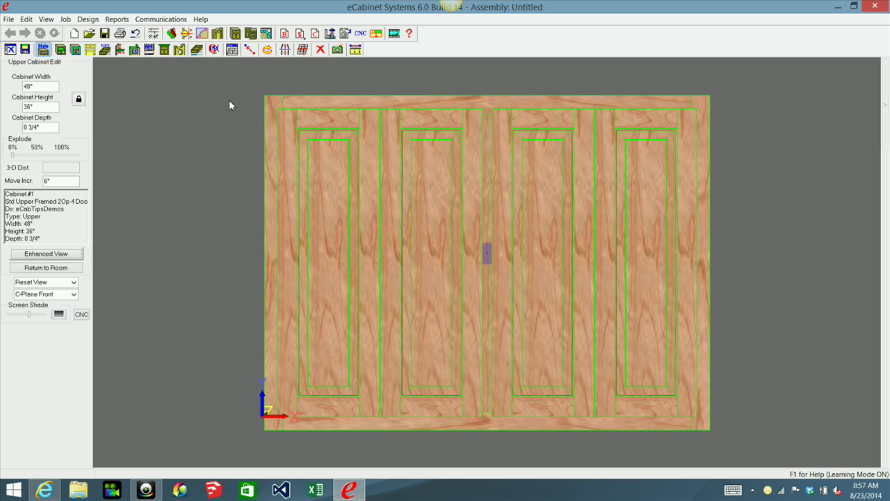
{"action": "left_click", "coordinate": [209, 121]}
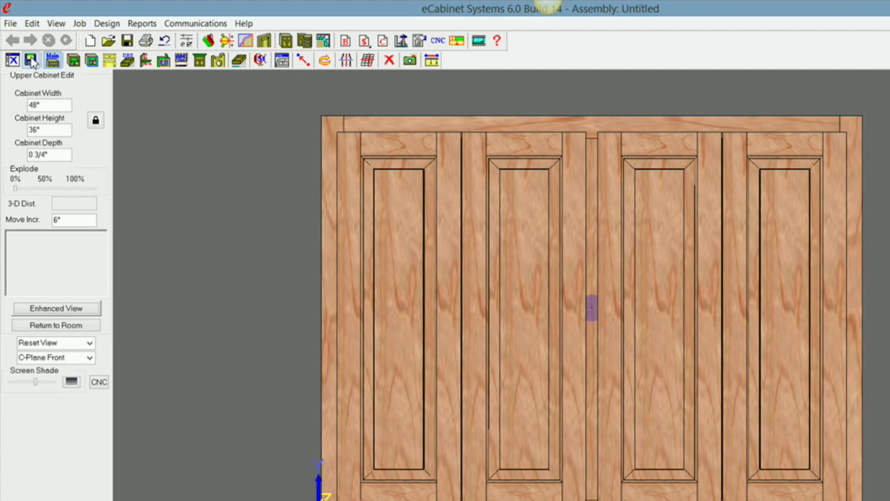
Step: Save the cabinet in the eCabTipsDemos directory under the name Std Upper Applyed Frame 2Op 4 Doors
{"action": "left_click", "coordinate": [31, 61]}
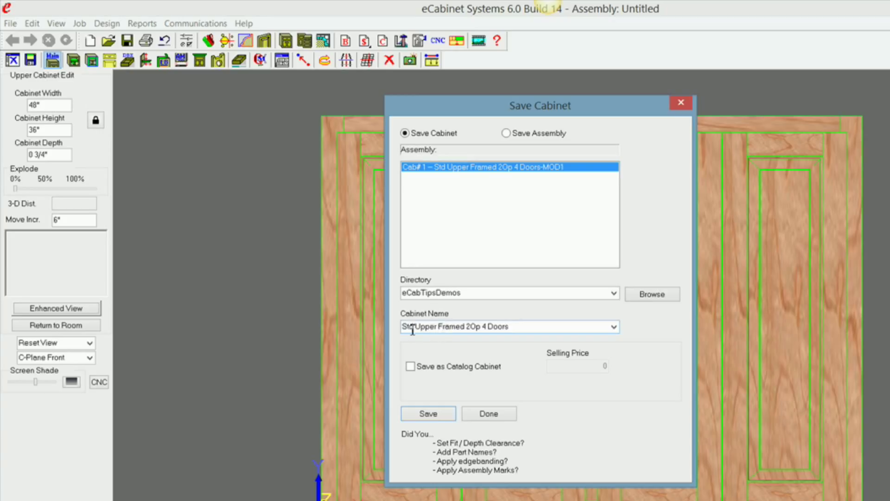
{"action": "double_click", "coordinate": [440, 328]}
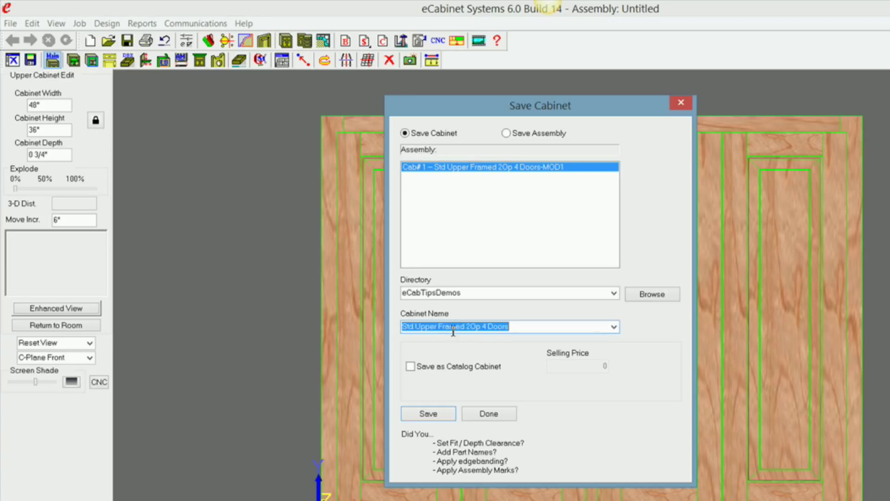
{"action": "left_click_drag", "start_coordinate": [441, 326], "coordinate": [468, 324]}
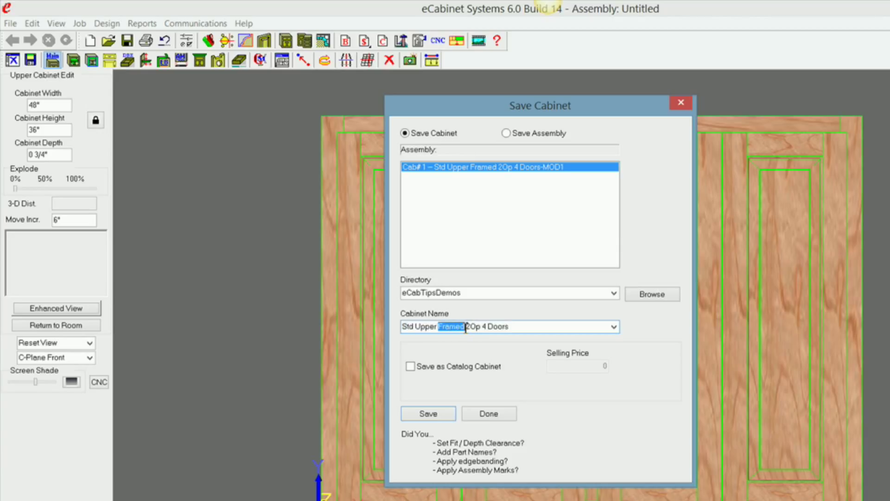
{"action": "type", "text": "Appl"}
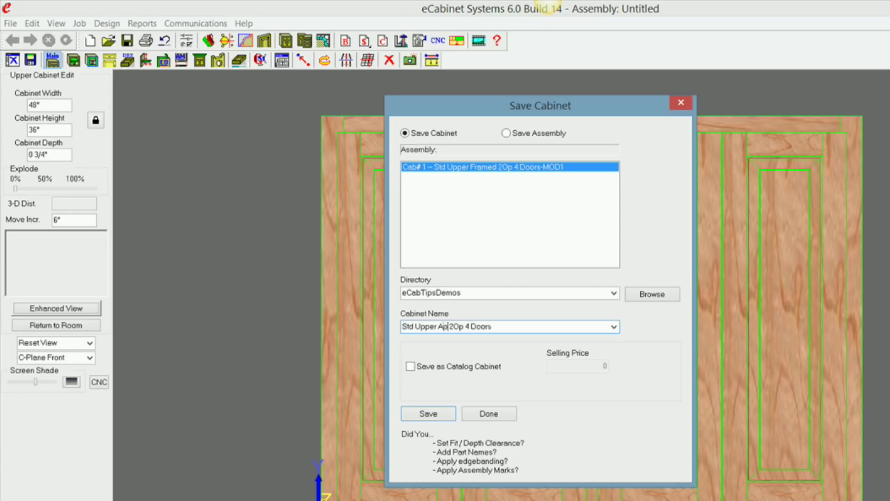
{"action": "type", "text": "i"}
{"action": "key", "text": "BackSpace"}
{"action": "type", "text": "yed Fra"}
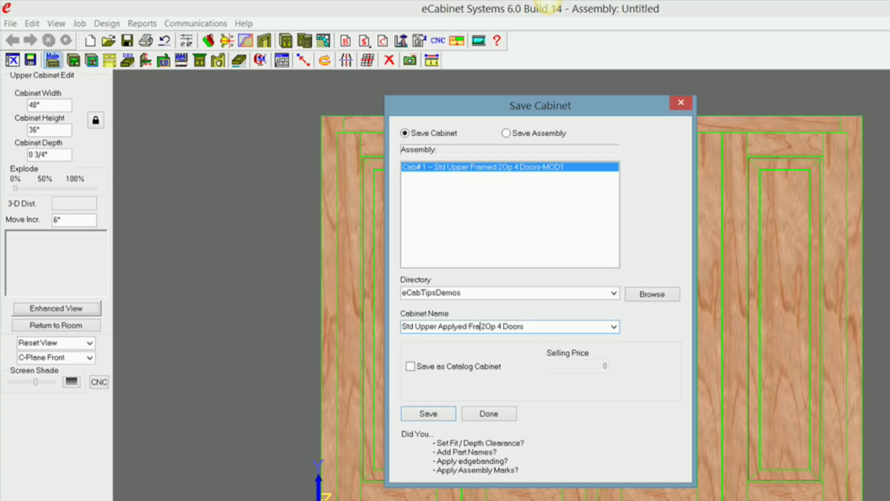
{"action": "type", "text": "me"}
{"action": "left_click", "coordinate": [435, 418]}
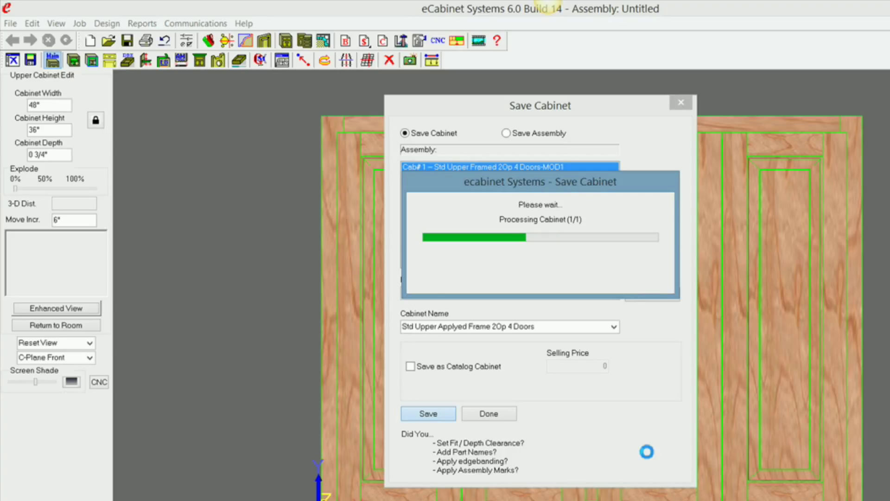
{"action": "left_click", "coordinate": [507, 413]}
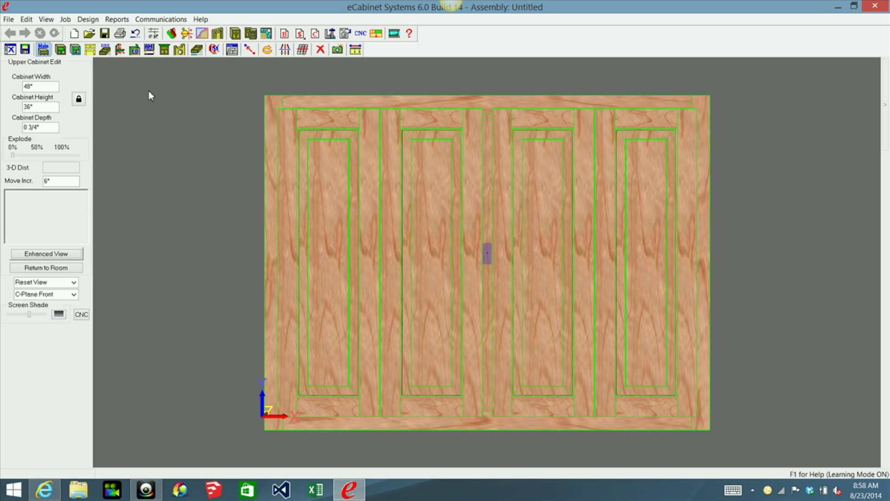
Step: Start exporting the selected cabinet as an HSF object file and browse the subfolders of the import folder
{"action": "left_click", "coordinate": [9, 19]}
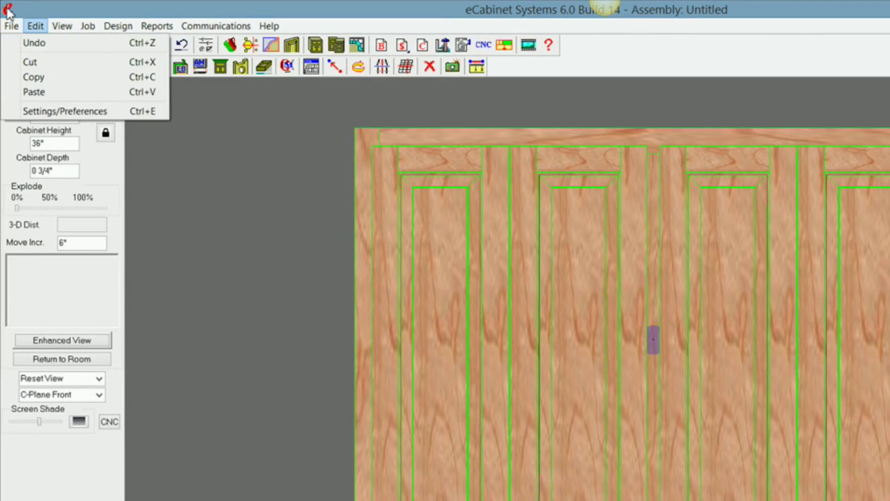
{"action": "mouse_move", "coordinate": [10, 26]}
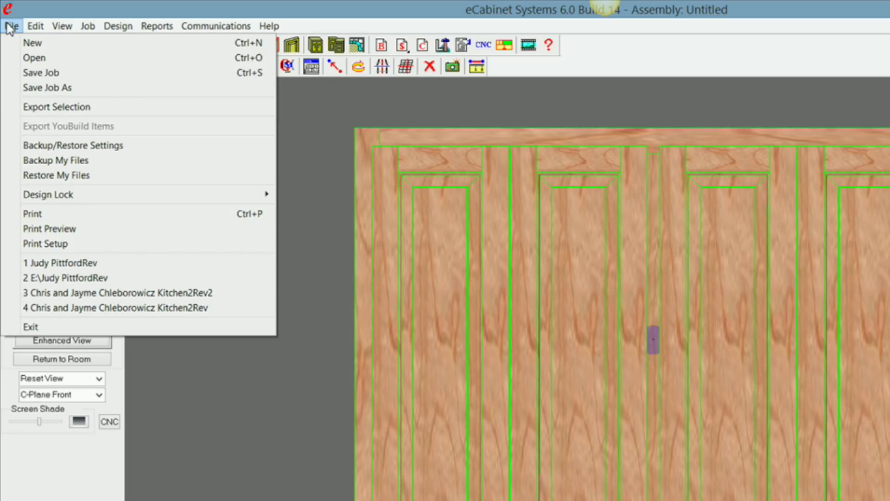
{"action": "left_click", "coordinate": [61, 107]}
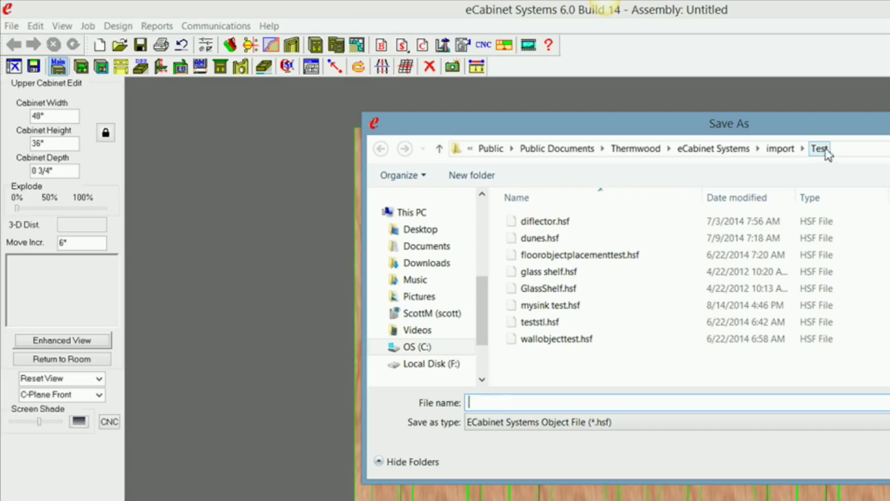
{"action": "left_click", "coordinate": [803, 150]}
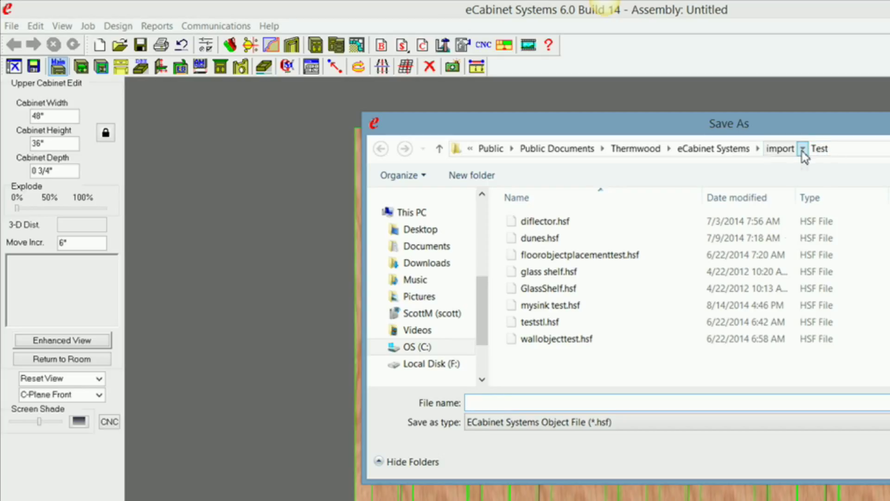
{"action": "left_click", "coordinate": [802, 153]}
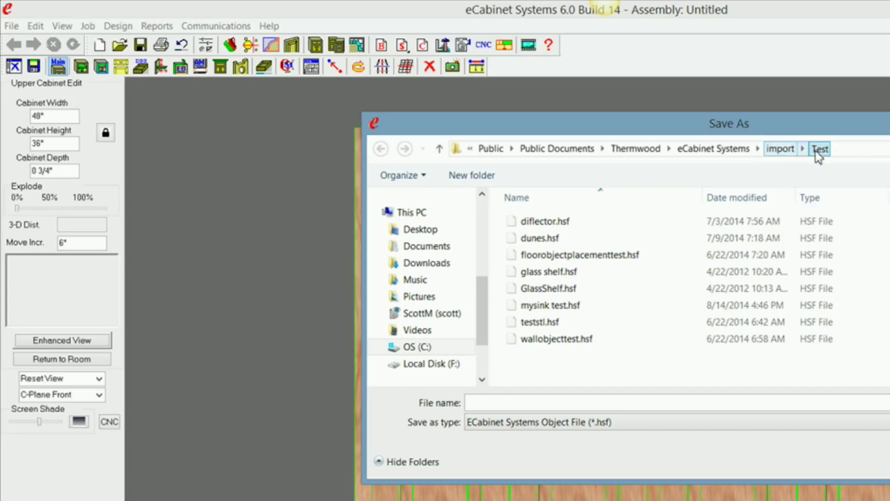
{"action": "left_click", "coordinate": [802, 148]}
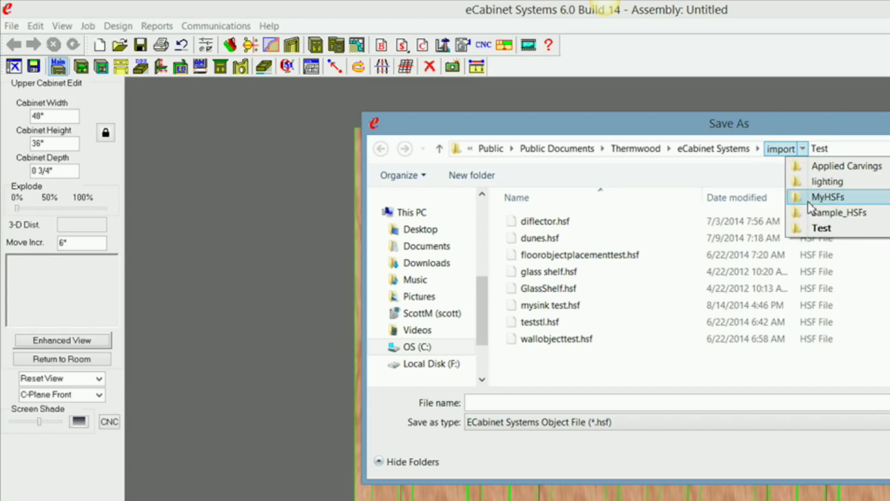
{"action": "left_click", "coordinate": [820, 148]}
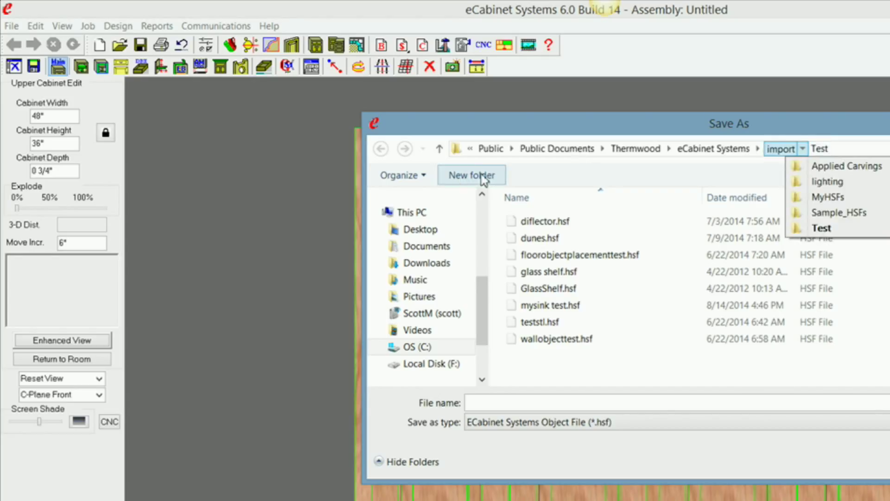
{"action": "left_click", "coordinate": [857, 153]}
Step: Try to create a folder named eCabTipsDemo inside the Test folder for the export
{"action": "left_click", "coordinate": [466, 178]}
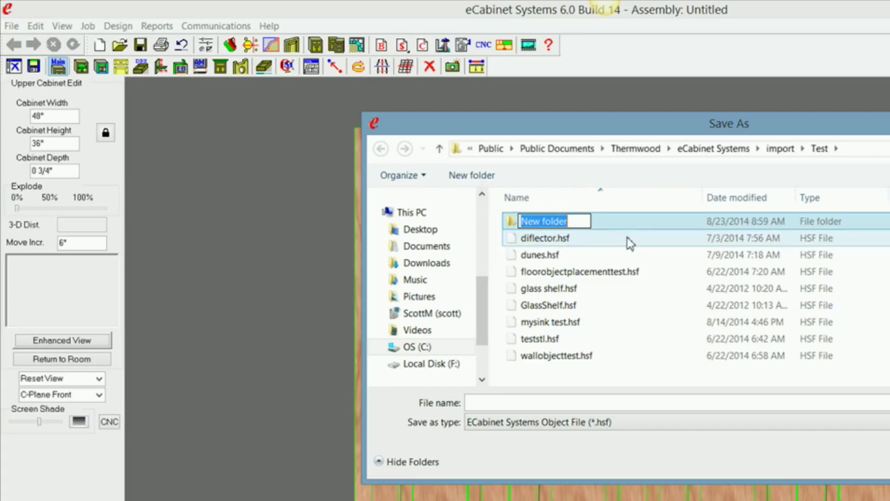
{"action": "type", "text": "e"}
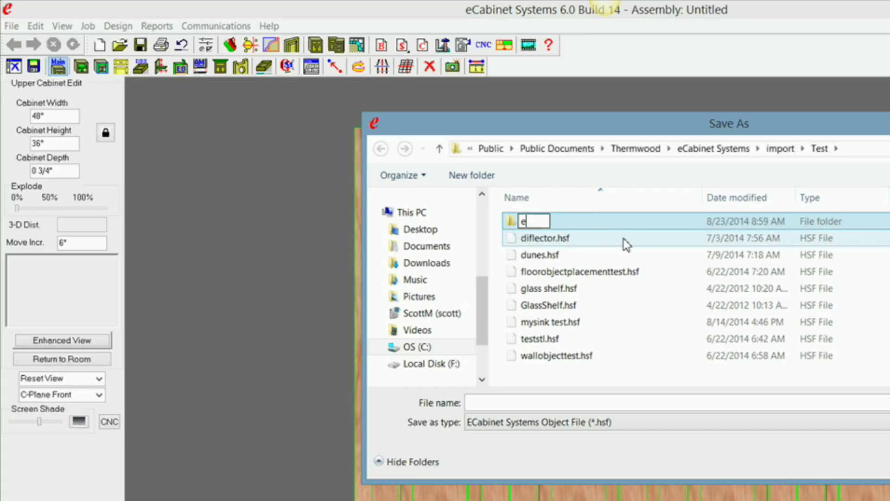
{"action": "type", "text": "Cab"}
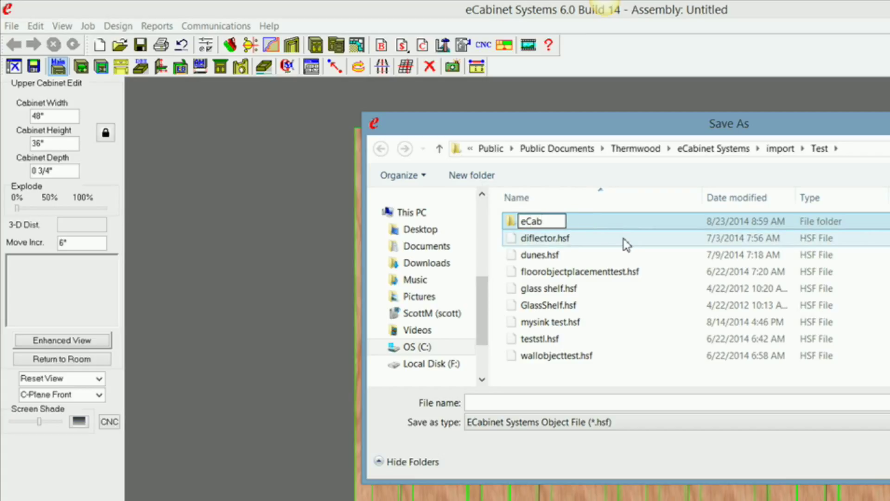
{"action": "type", "text": "Tips"}
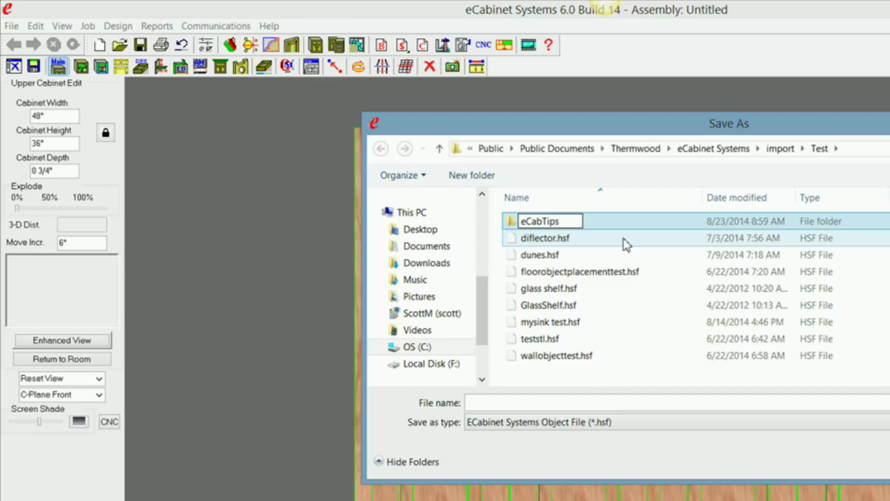
{"action": "type", "text": "Demo"}
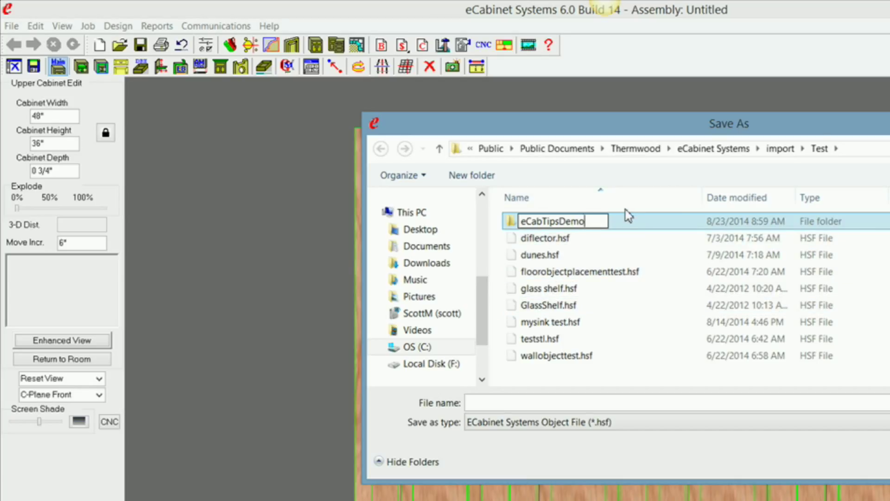
{"action": "key", "text": "Escape"}
{"action": "key", "text": "Escape"}
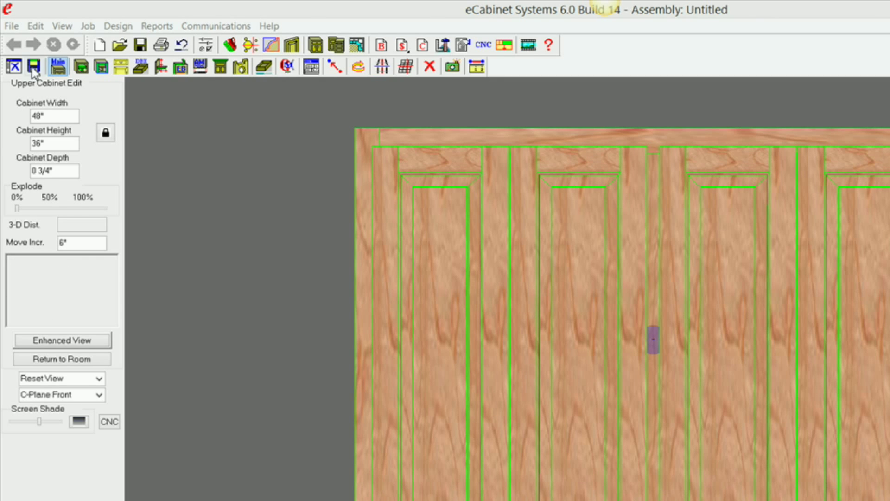
Step: Start exporting the selected cabinet as an HSF object file again and set the save location to the import folder
{"action": "left_click", "coordinate": [14, 26]}
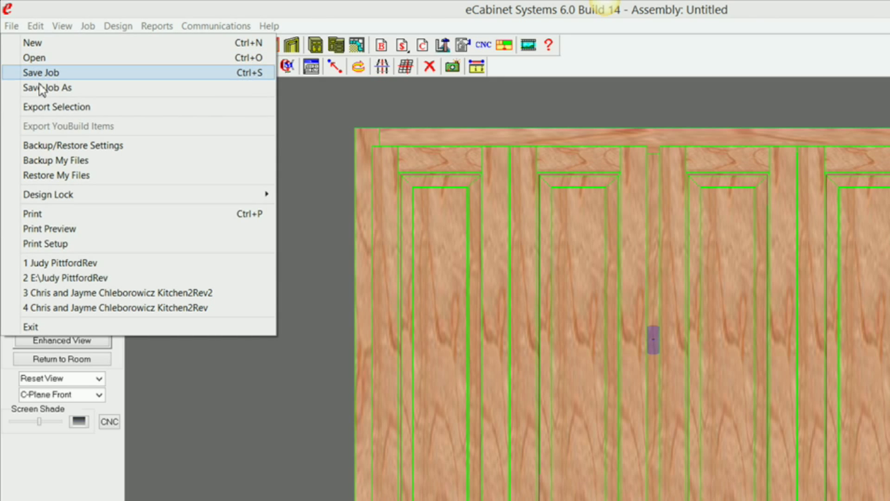
{"action": "left_click", "coordinate": [56, 107]}
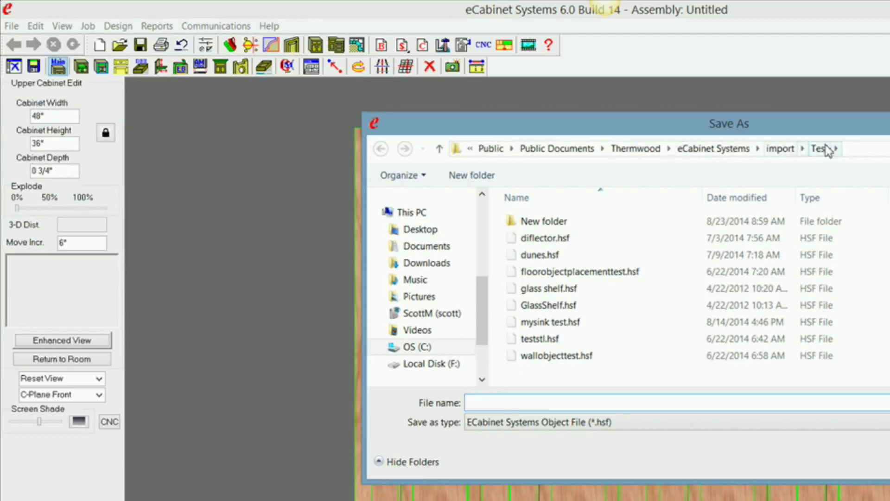
{"action": "left_click", "coordinate": [803, 149]}
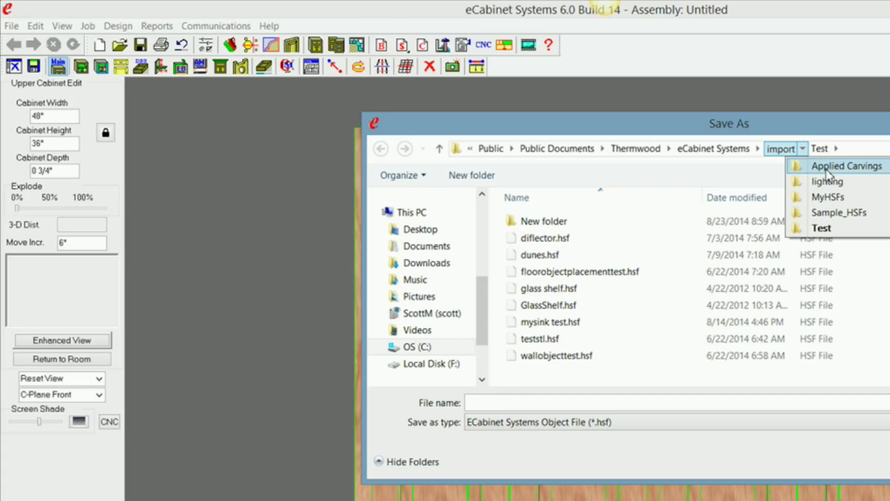
{"action": "left_click", "coordinate": [836, 148]}
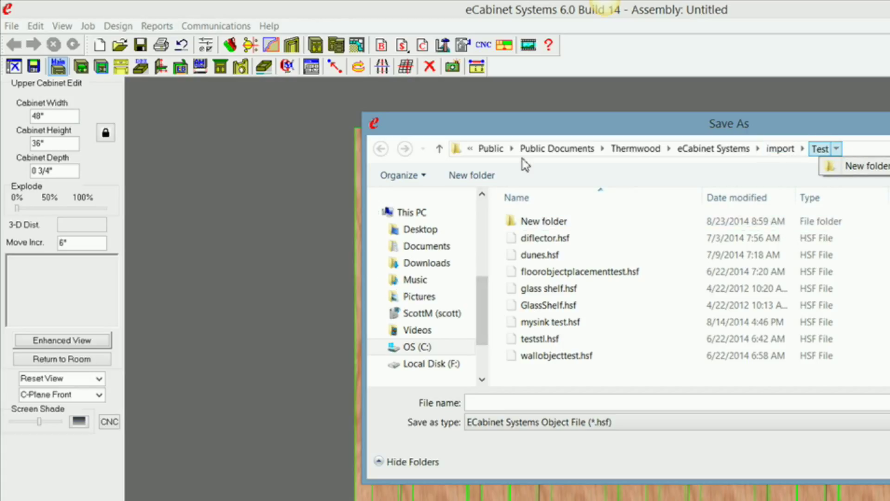
{"action": "left_click", "coordinate": [802, 148]}
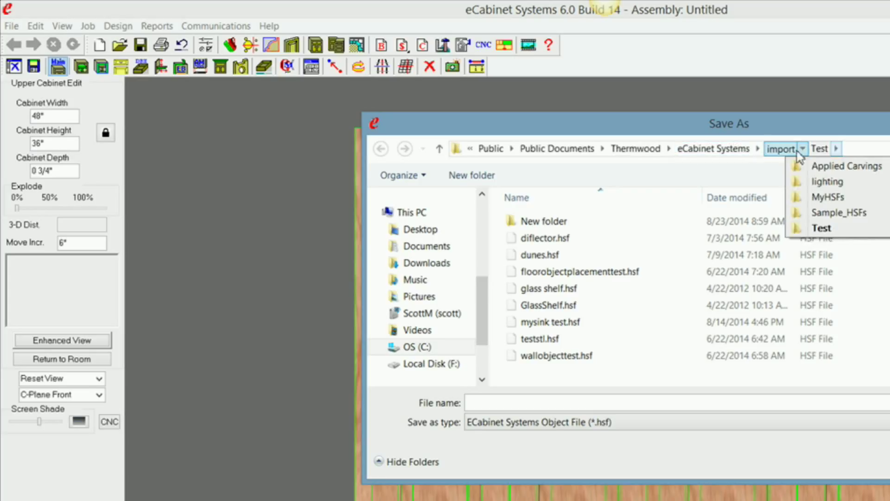
{"action": "left_click", "coordinate": [802, 149]}
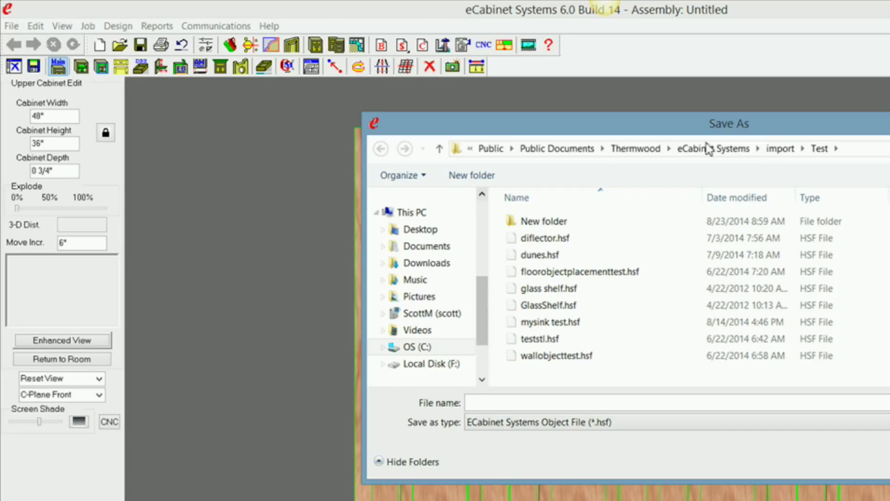
{"action": "left_click", "coordinate": [758, 150]}
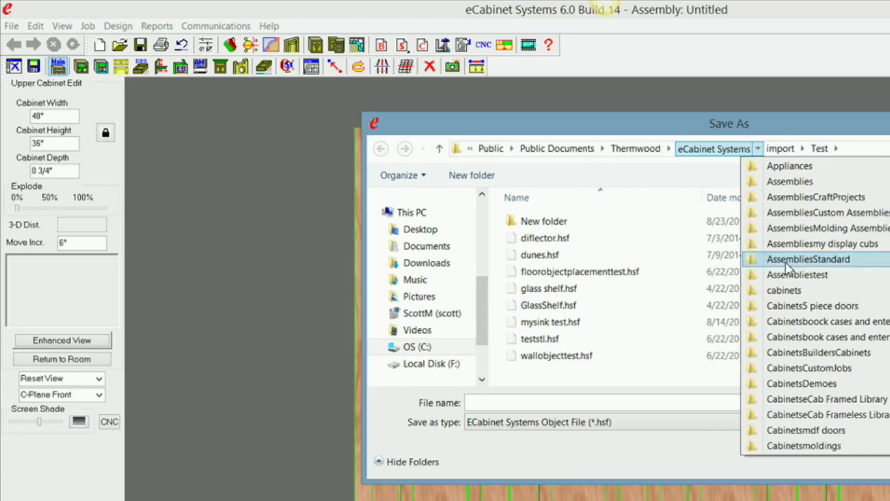
{"action": "scroll", "coordinate": [803, 295], "scroll_direction": "down", "scroll_amount": 7}
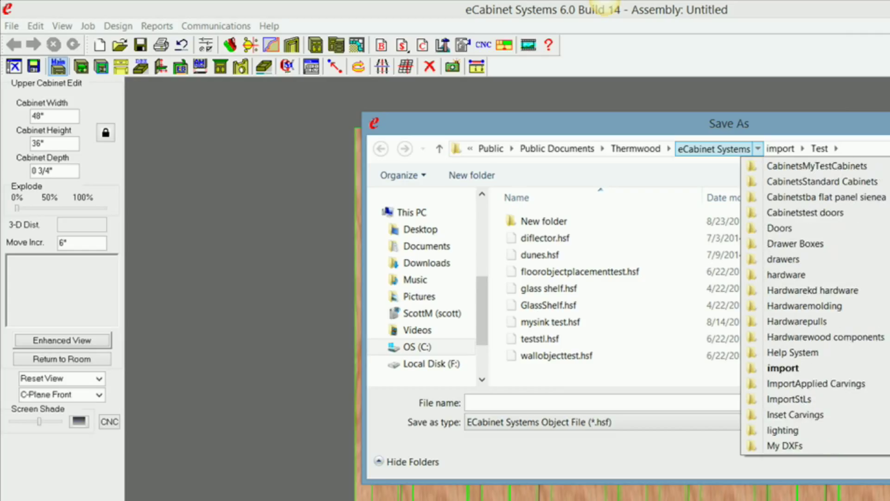
{"action": "left_click", "coordinate": [794, 354]}
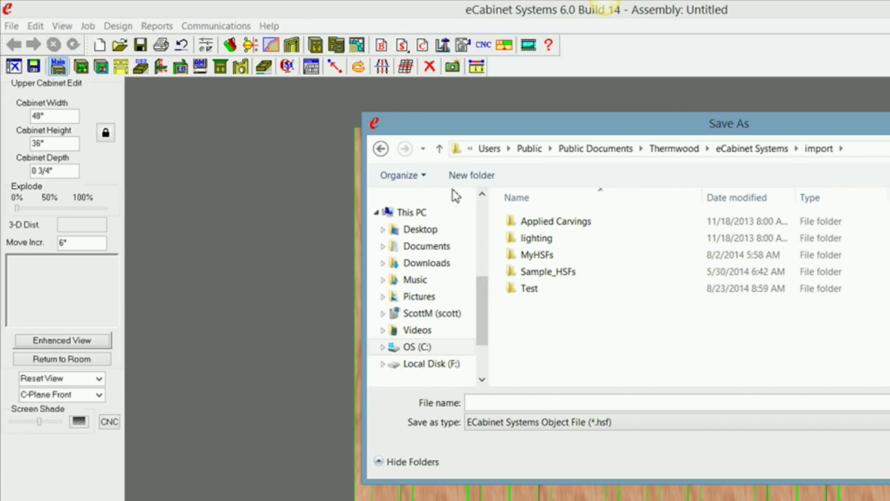
Step: Create a folder named eCabTipsDemo_HSFs inside the import folder and open it
{"action": "left_click", "coordinate": [471, 177]}
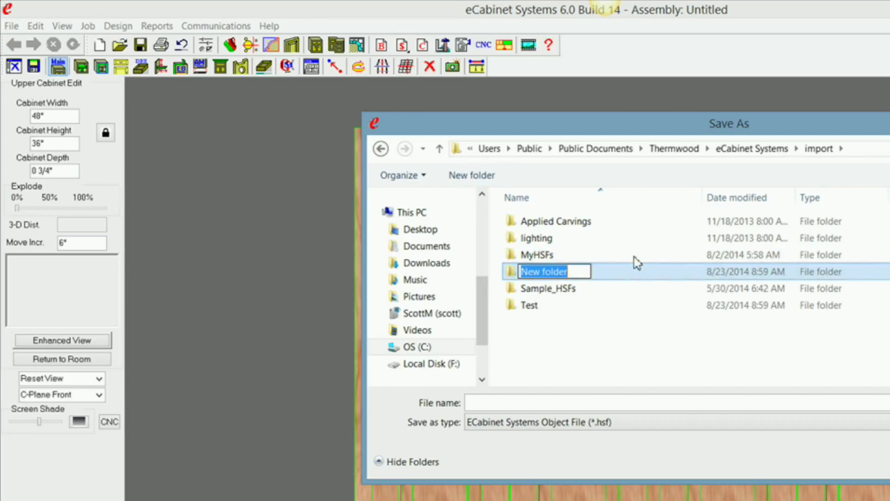
{"action": "type", "text": "eC"}
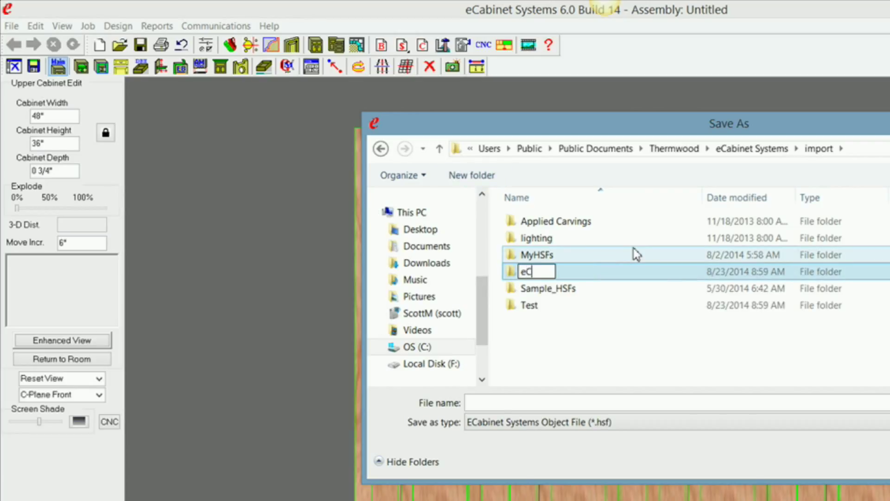
{"action": "type", "text": "abT"}
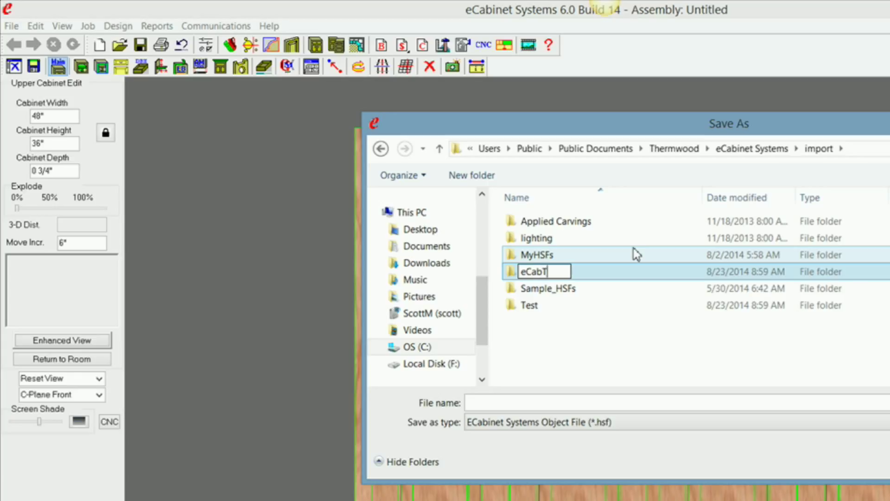
{"action": "type", "text": "ipsDemo"}
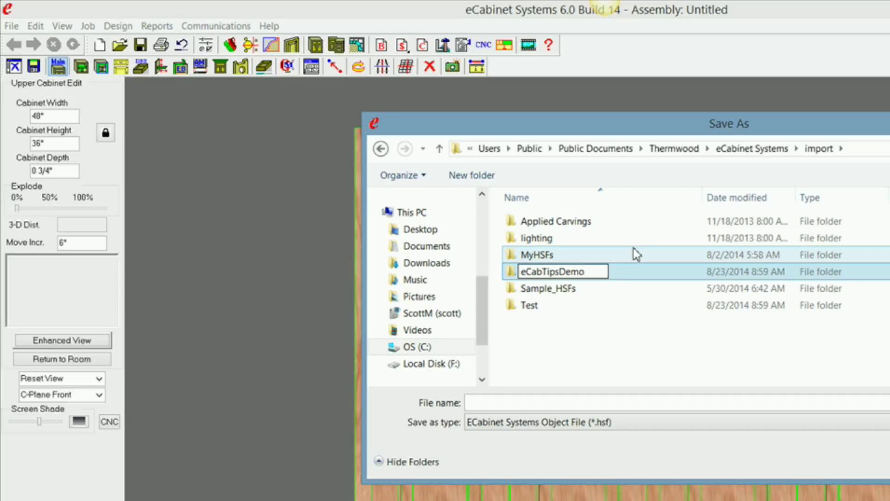
{"action": "type", "text": "_HSFs"}
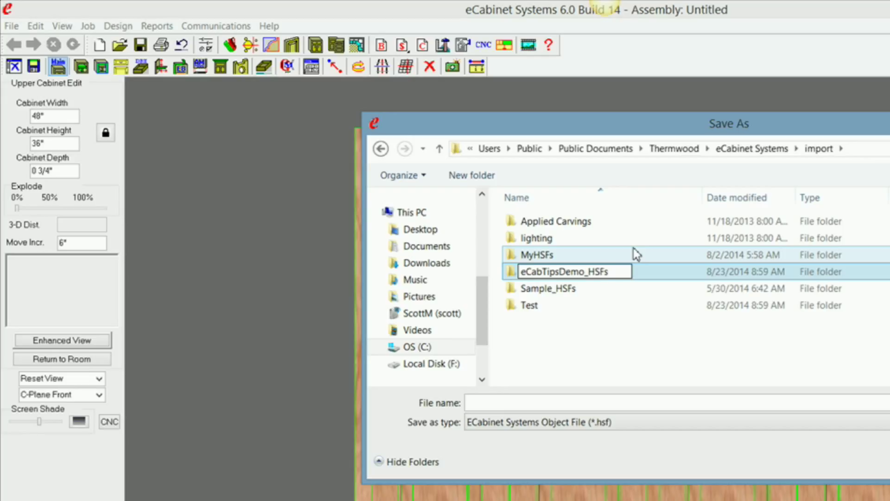
{"action": "key", "text": "Return"}
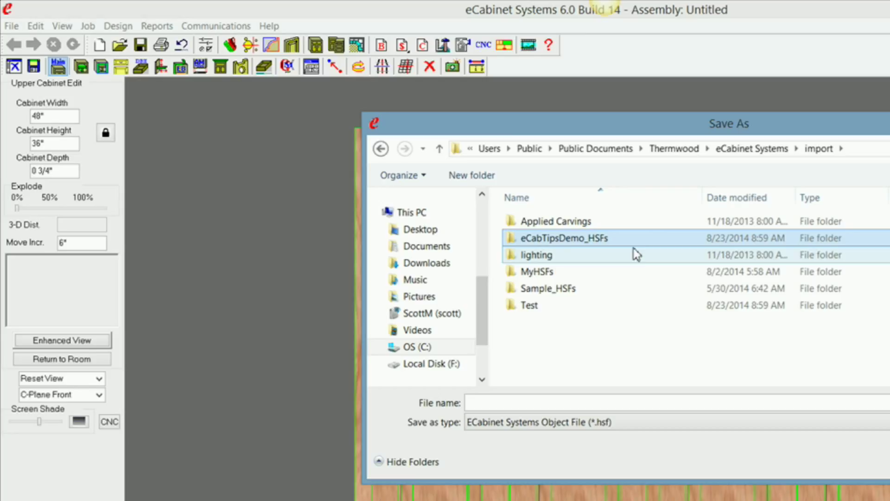
{"action": "double_click", "coordinate": [572, 239]}
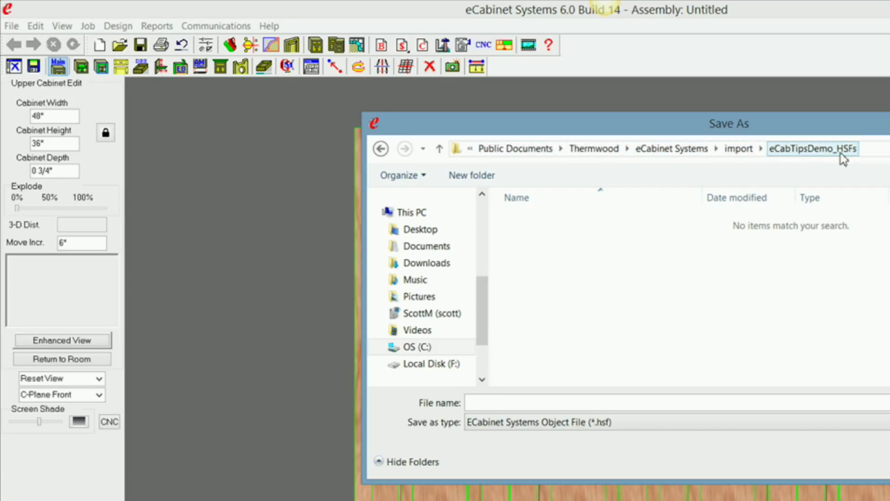
Step: Export the cabinet into the new folder as Upper2Op4DoorsApplyedFrame and try to start a new assembly
{"action": "left_click", "coordinate": [489, 402]}
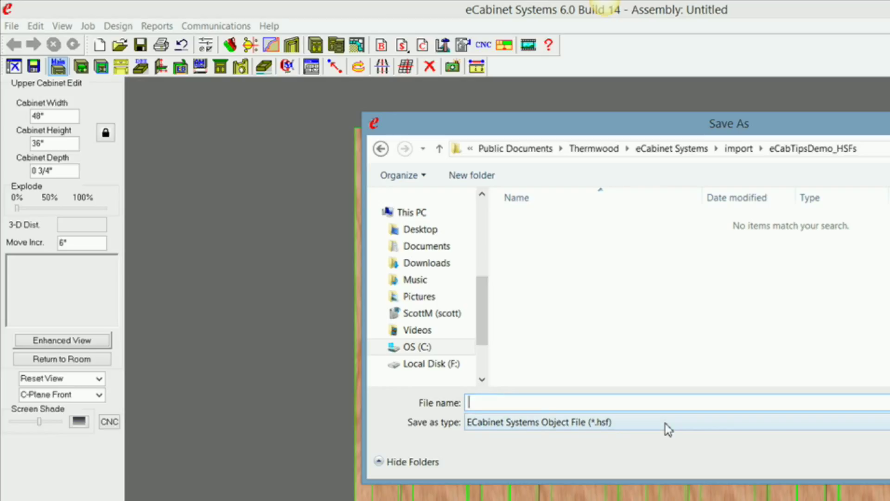
{"action": "type", "text": "Upper2Op4DoorsApplyedFrame"}
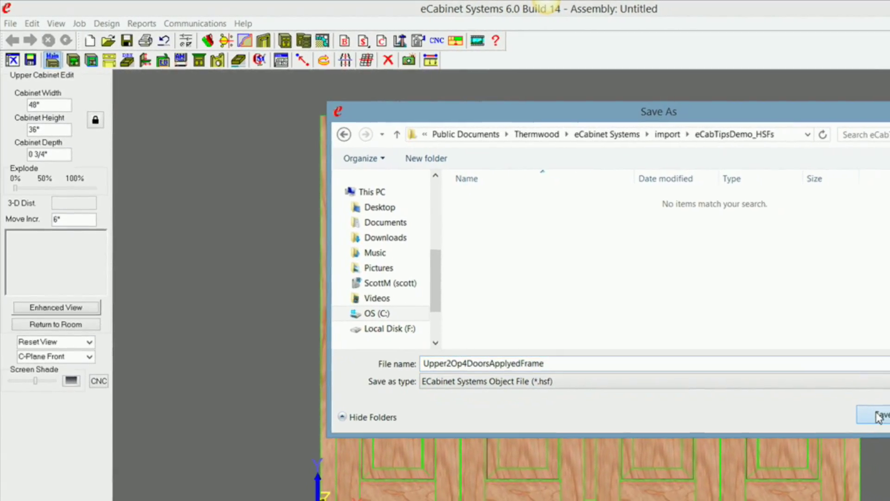
{"action": "left_click", "coordinate": [879, 415]}
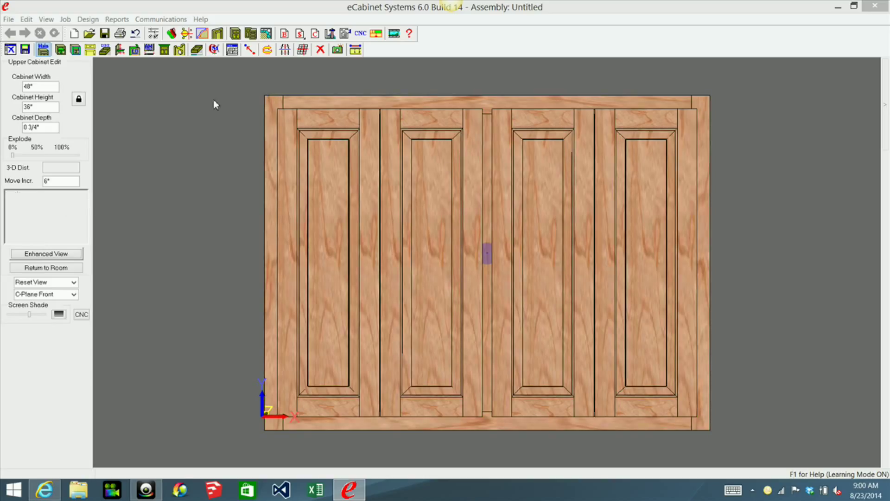
{"action": "left_click", "coordinate": [10, 49]}
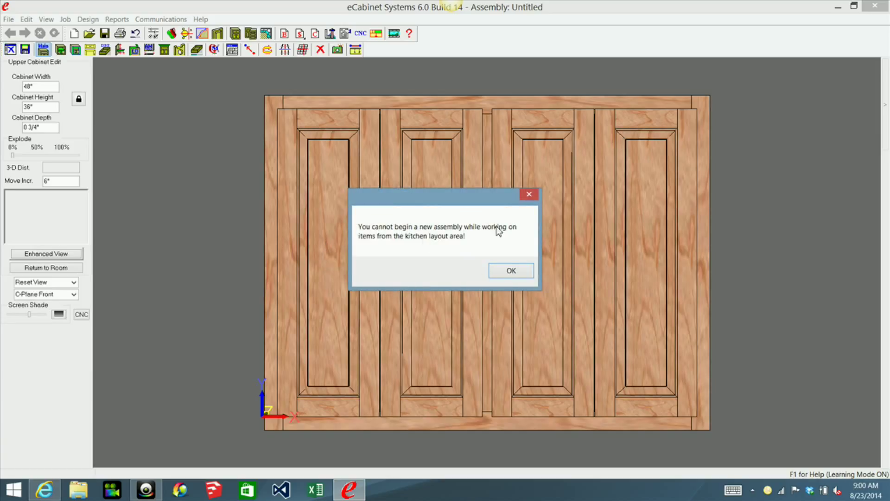
{"action": "left_click", "coordinate": [520, 271]}
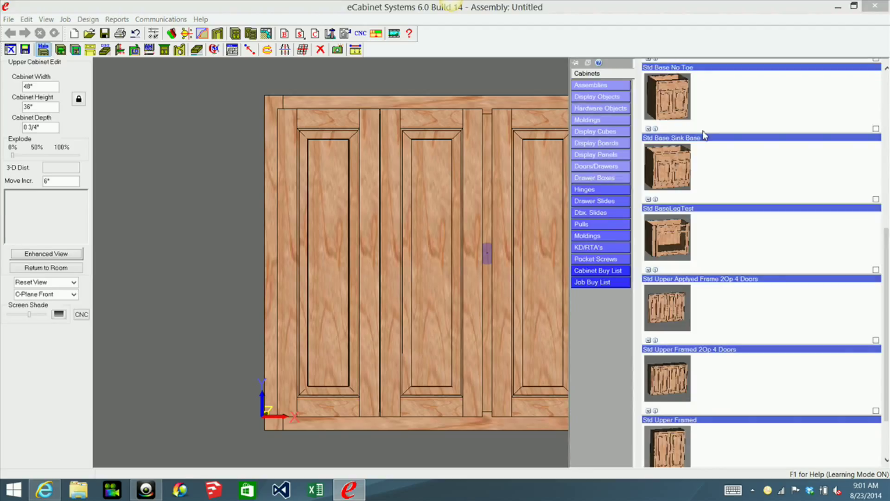
Step: Change the Display Objects library's current directory to the eCabTipsDemo_HSFs folder
{"action": "mouse_move", "coordinate": [887, 108]}
{"action": "left_click", "coordinate": [601, 97]}
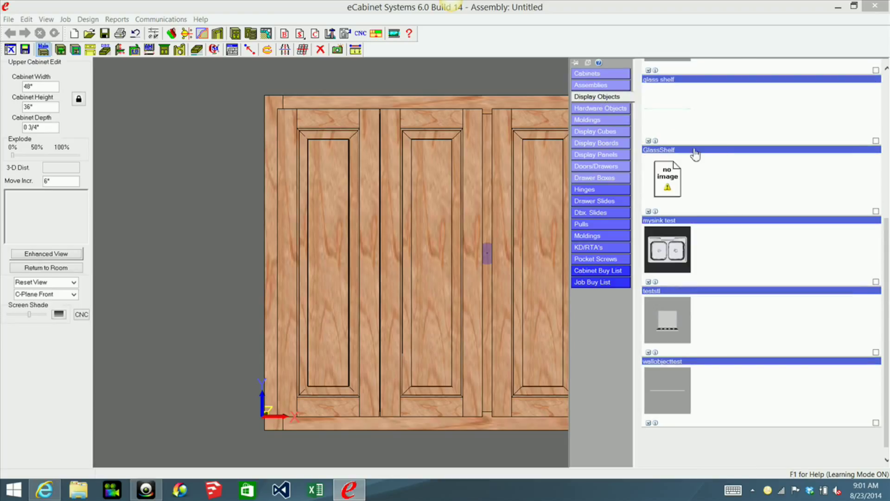
{"action": "left_click_drag", "start_coordinate": [887, 246], "coordinate": [886, 103]}
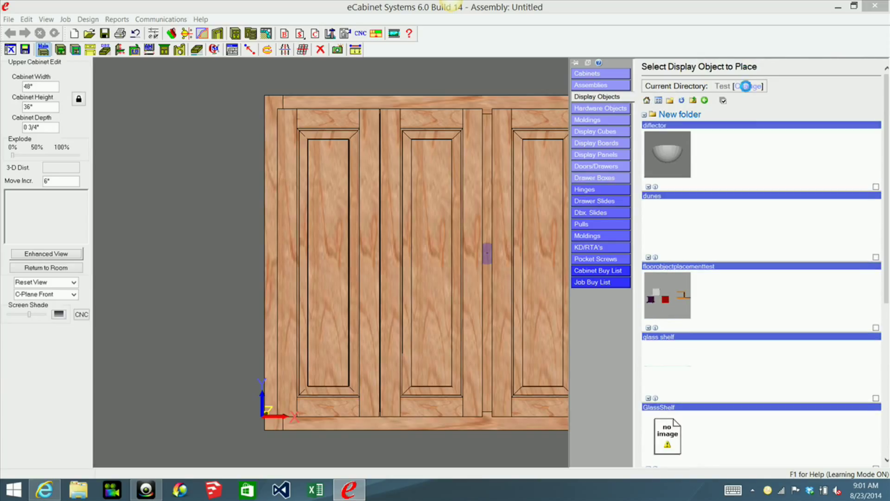
{"action": "left_click", "coordinate": [746, 87]}
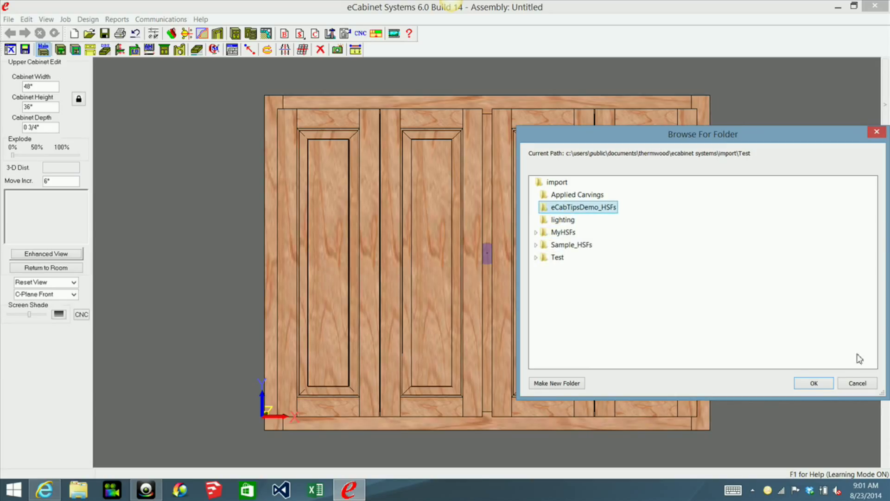
{"action": "left_click", "coordinate": [823, 387]}
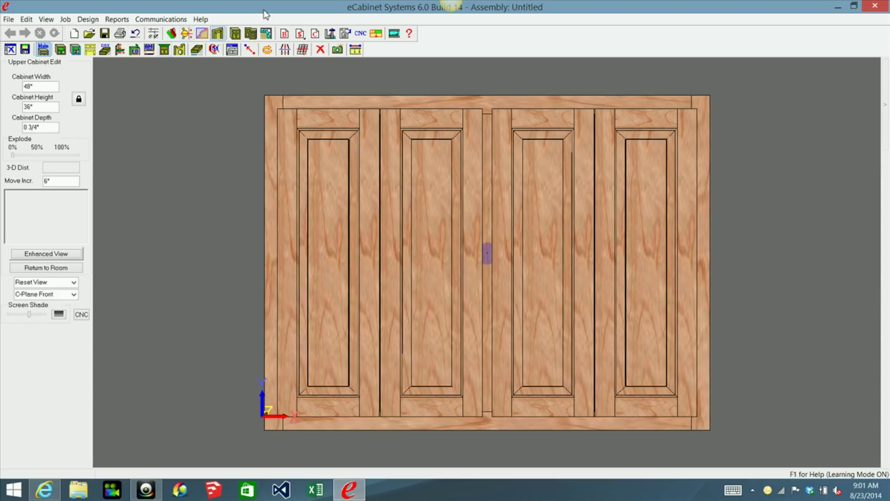
Step: Return to the room layout without applying the changes, and reopen the placed upper cabinet for editing
{"action": "left_click", "coordinate": [267, 35]}
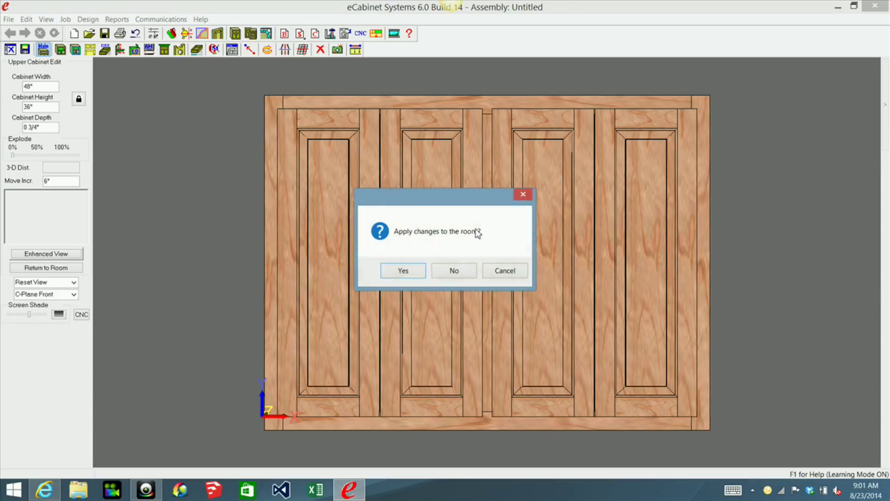
{"action": "left_click", "coordinate": [452, 274]}
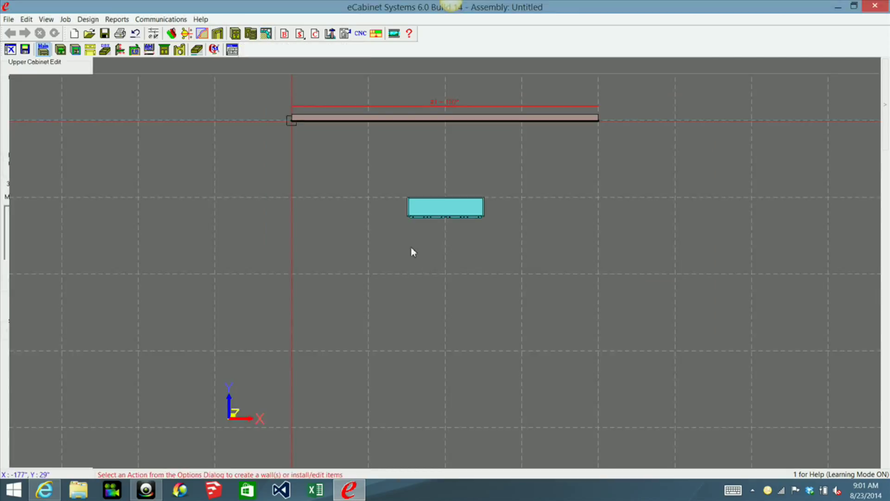
{"action": "left_click", "coordinate": [428, 197]}
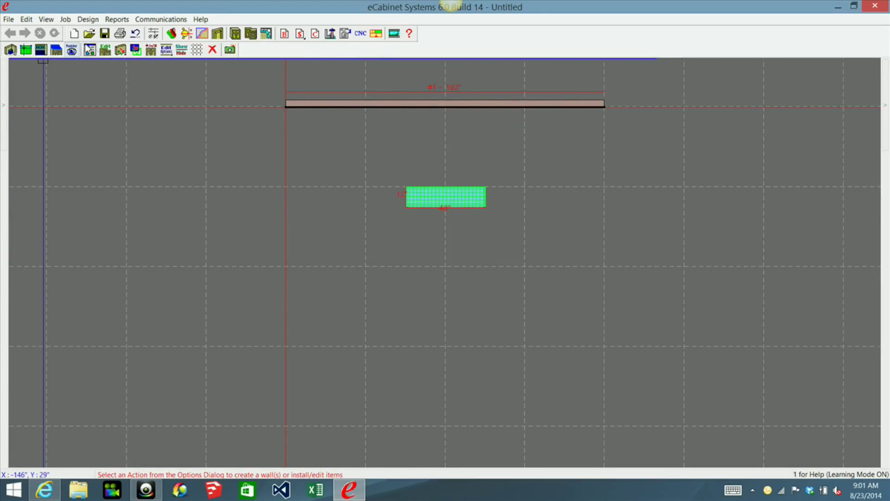
{"action": "left_click", "coordinate": [106, 51]}
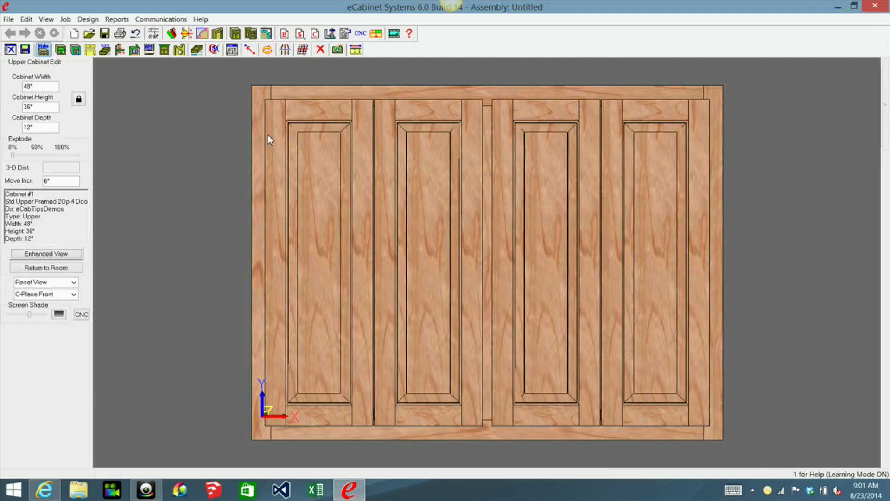
Step: Remove the back from the upper cabinet in its construction settings
{"action": "left_click", "coordinate": [233, 50]}
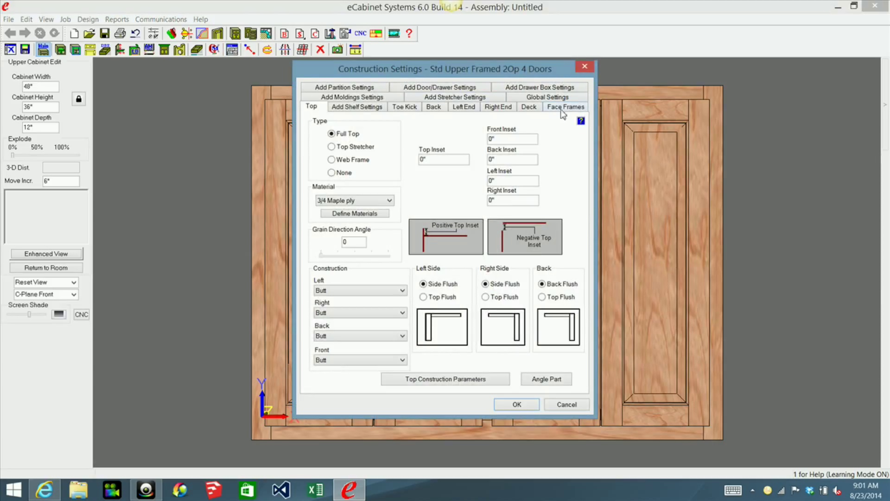
{"action": "left_click", "coordinate": [432, 107]}
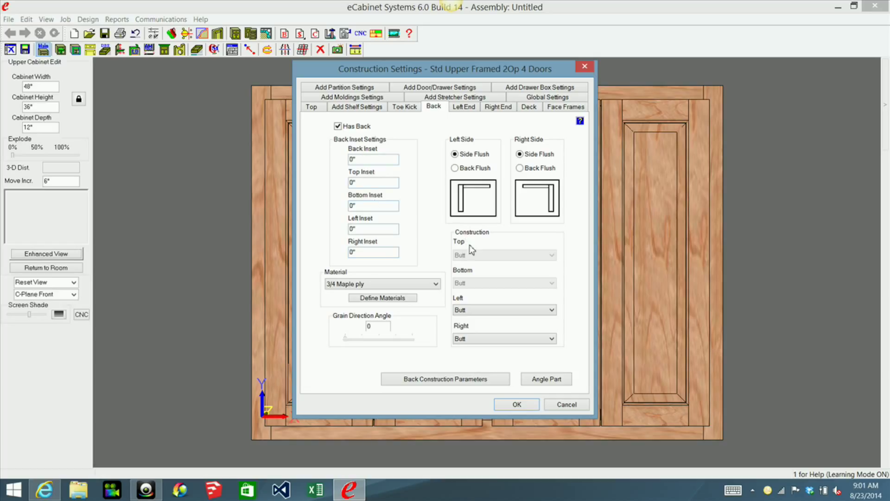
{"action": "left_click", "coordinate": [339, 127]}
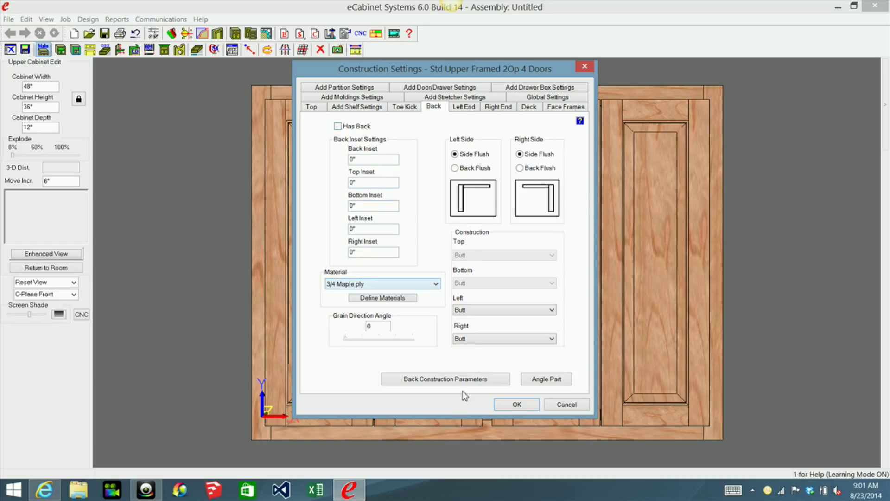
{"action": "left_click", "coordinate": [516, 405]}
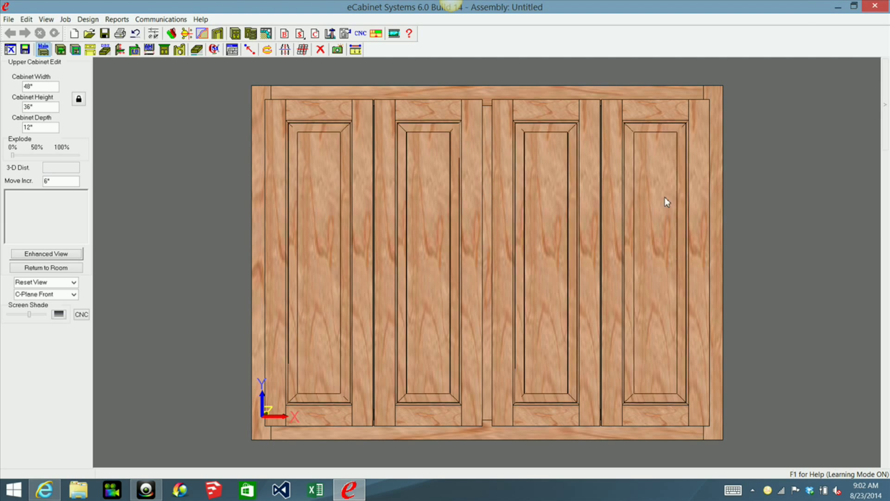
Step: Measure the cabinet's overall depth along the right end's top outer edge, from the front corner to the back corner
{"action": "middle_click_drag", "start_coordinate": [534, 260], "coordinate": [514, 301]}
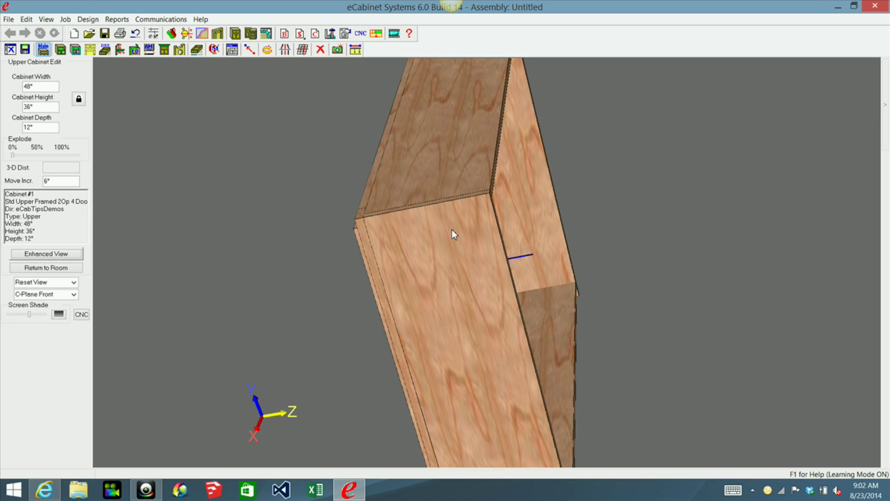
{"action": "left_click", "coordinate": [451, 230]}
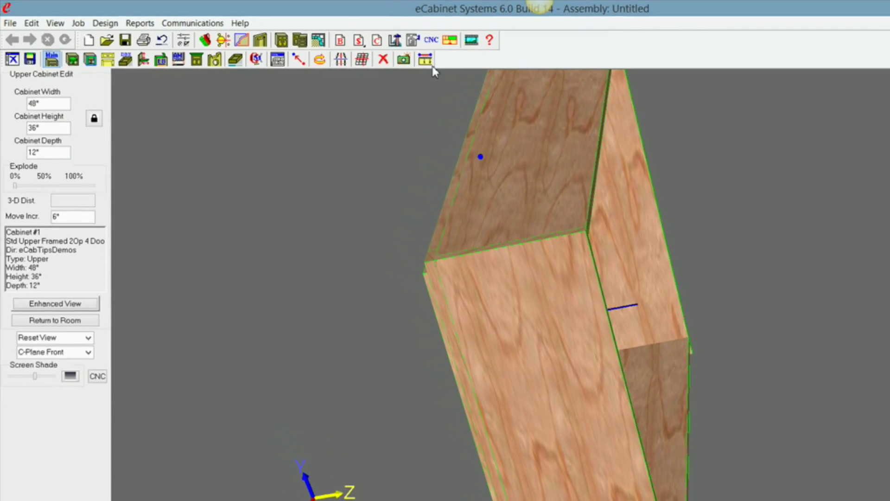
{"action": "left_click", "coordinate": [425, 59]}
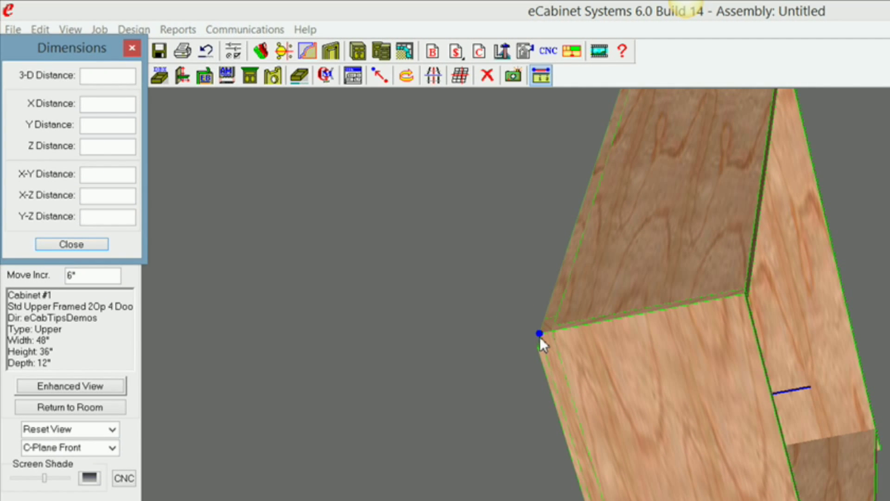
{"action": "left_click", "coordinate": [540, 334]}
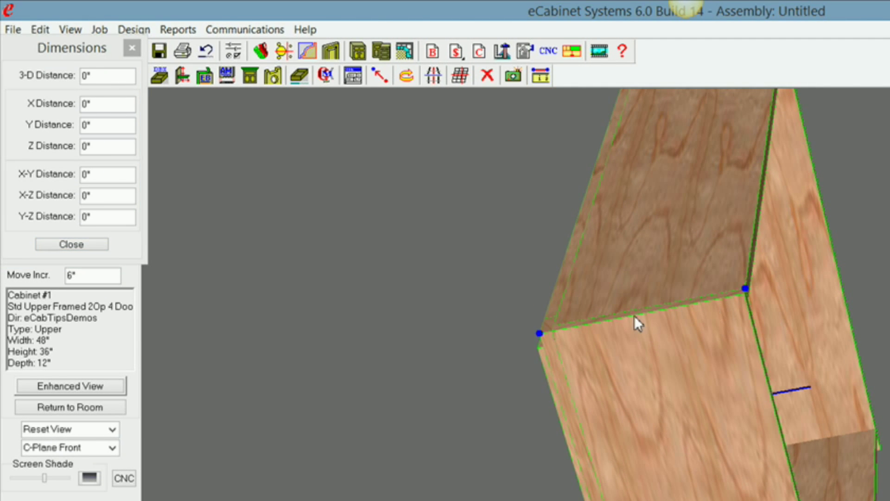
{"action": "left_click", "coordinate": [746, 301]}
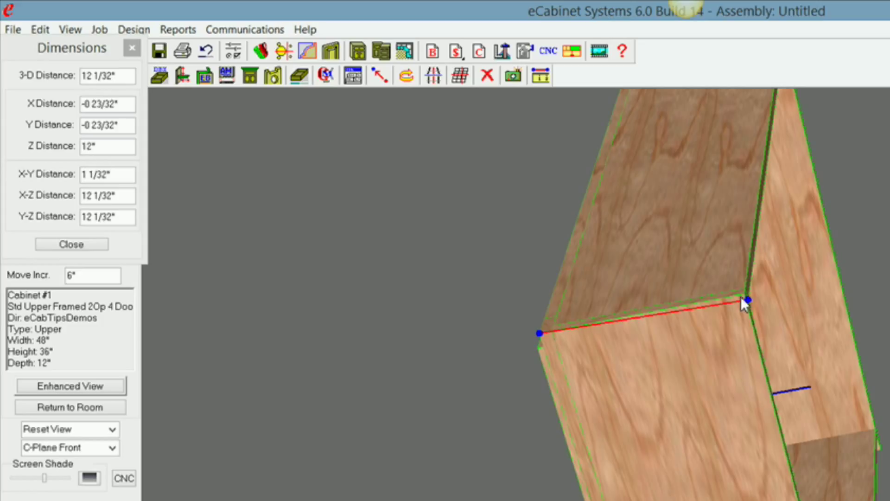
{"action": "left_click", "coordinate": [741, 297]}
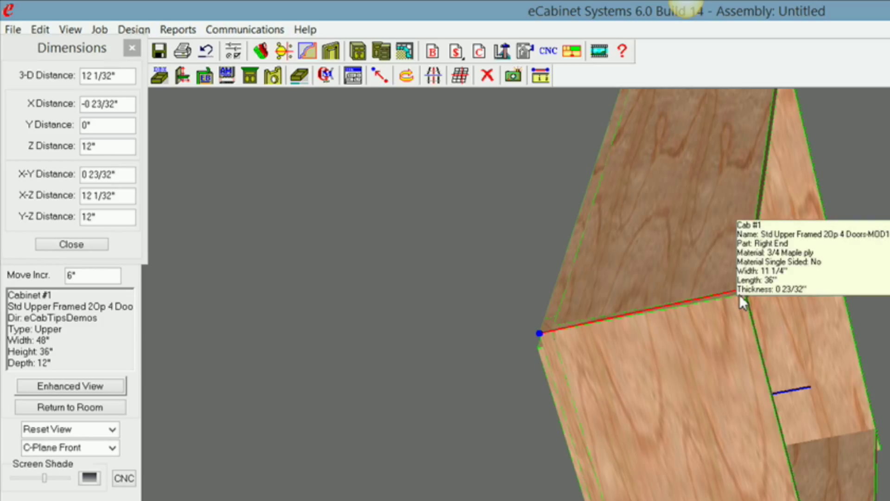
{"action": "left_click_drag", "start_coordinate": [71, 48], "coordinate": [336, 141]}
{"action": "left_click_drag", "start_coordinate": [424, 156], "coordinate": [444, 191]}
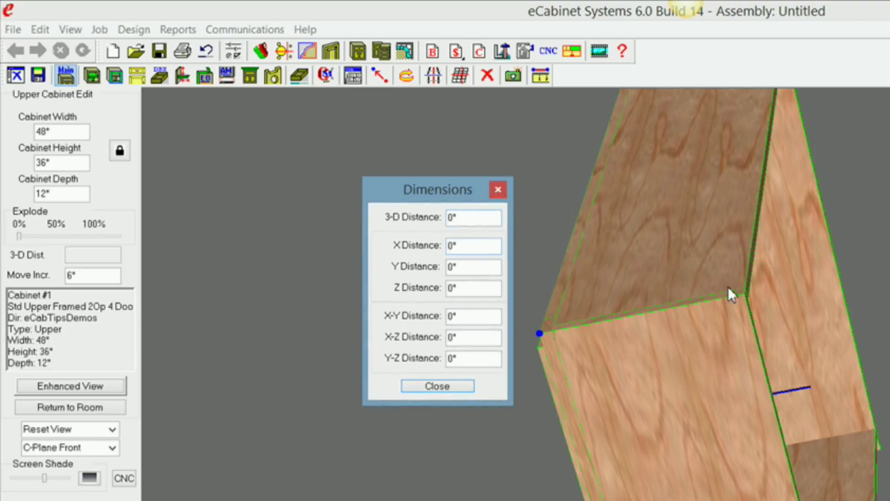
{"action": "left_click", "coordinate": [744, 289]}
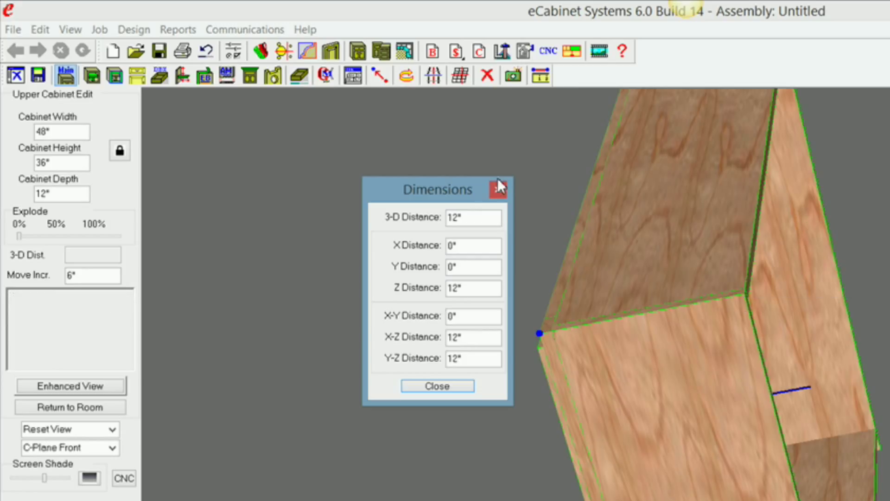
{"action": "left_click", "coordinate": [498, 189]}
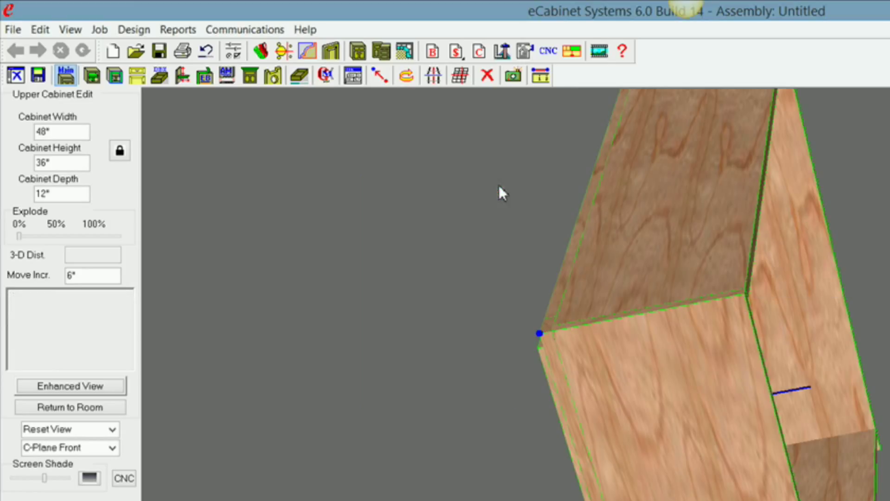
Step: Set the upper cabinet's depth to 11 1/4" (12-3/4), leaving its width and height alone
{"action": "double_click", "coordinate": [78, 194]}
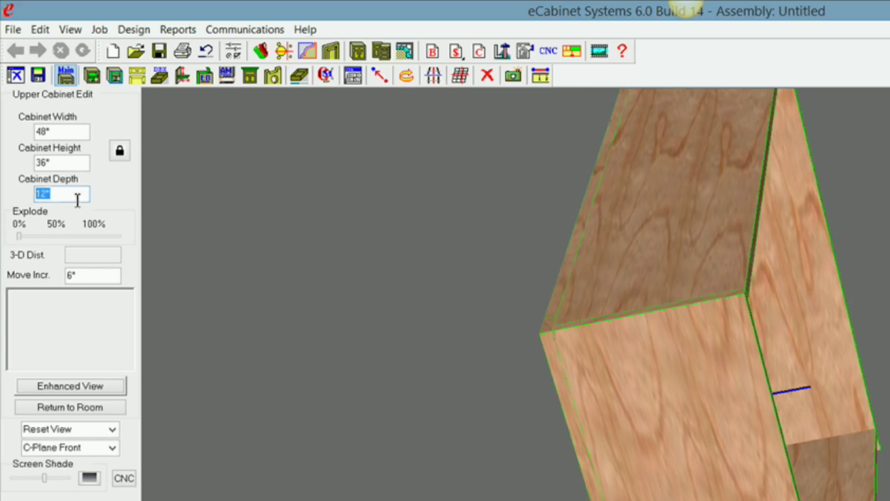
{"action": "type", "text": "12-3/4"}
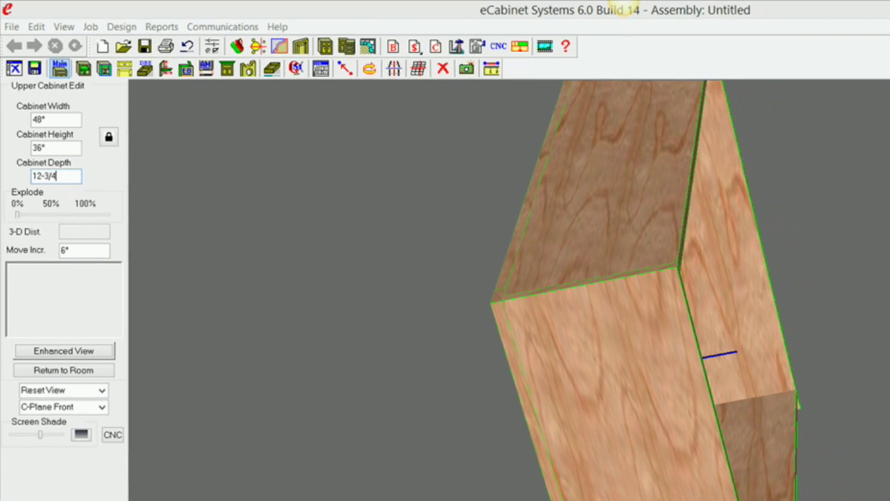
{"action": "key", "text": "Return"}
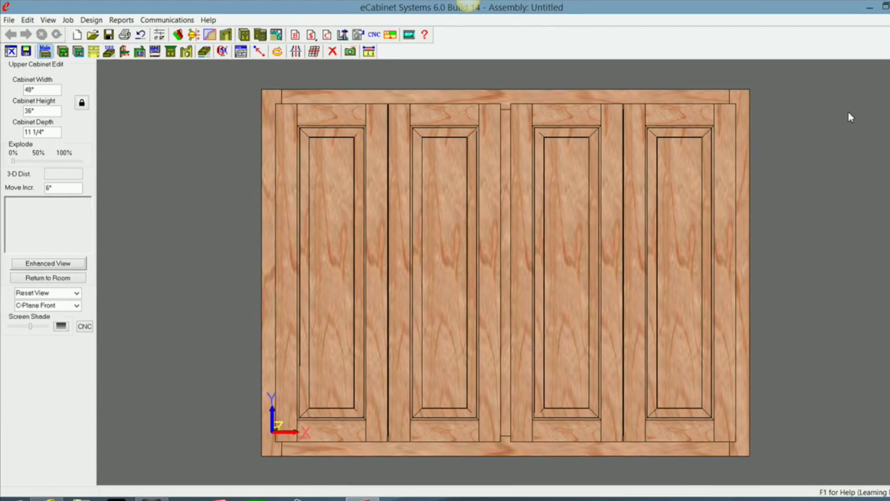
Step: Place the Upper2Op4DoorsApplyedFrame display object in the upper cabinet
{"action": "mouse_move", "coordinate": [885, 107]}
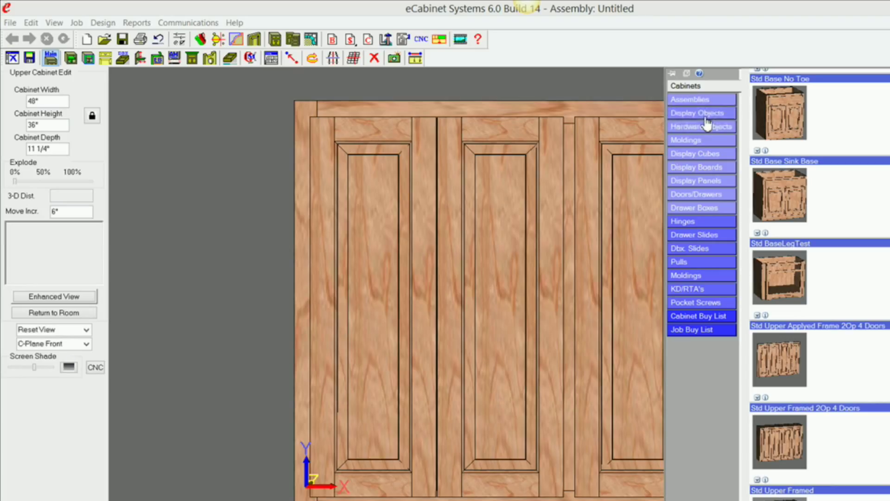
{"action": "left_click", "coordinate": [703, 116]}
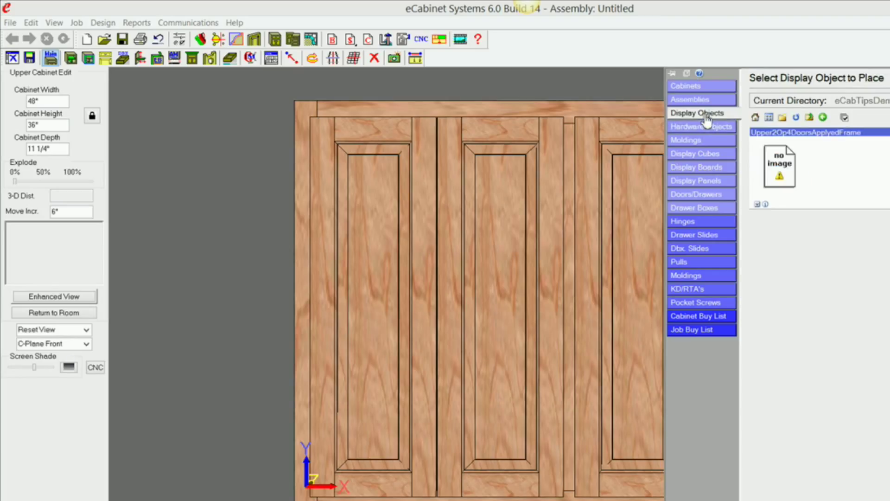
{"action": "left_click", "coordinate": [784, 164]}
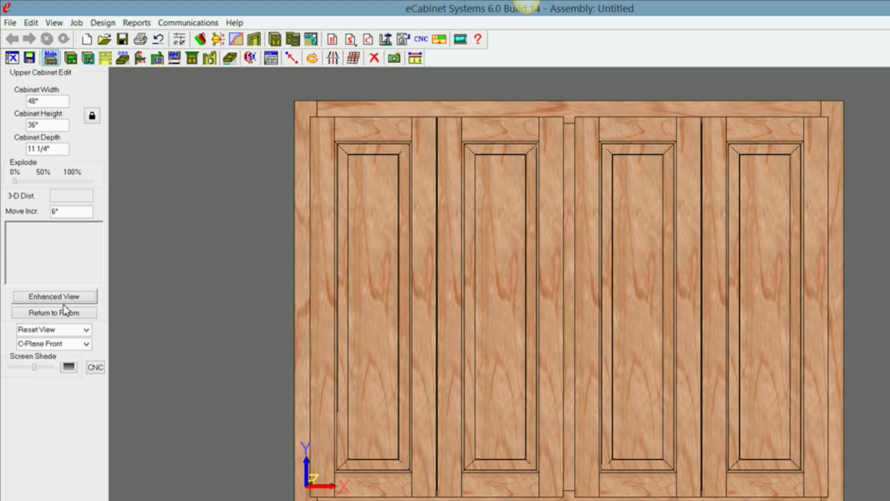
Step: Select the placed applied-frame object from the cabinet's open back and move it up 6"
{"action": "left_click", "coordinate": [85, 330]}
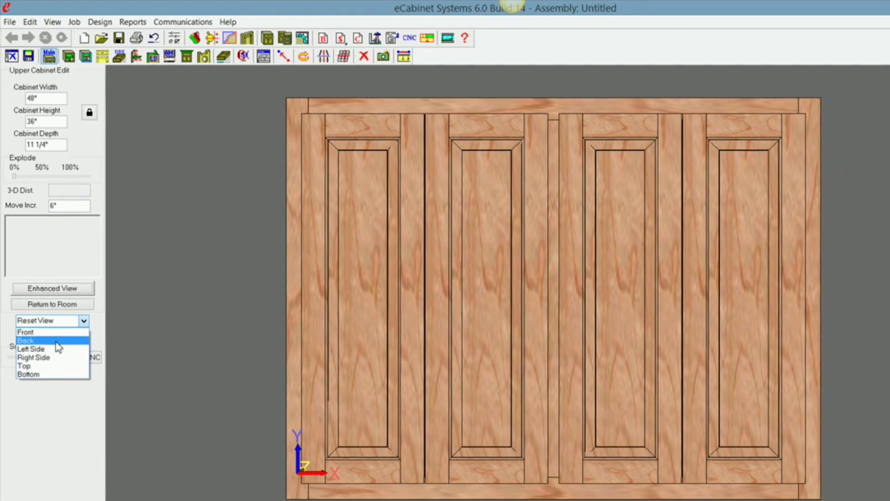
{"action": "left_click", "coordinate": [56, 342]}
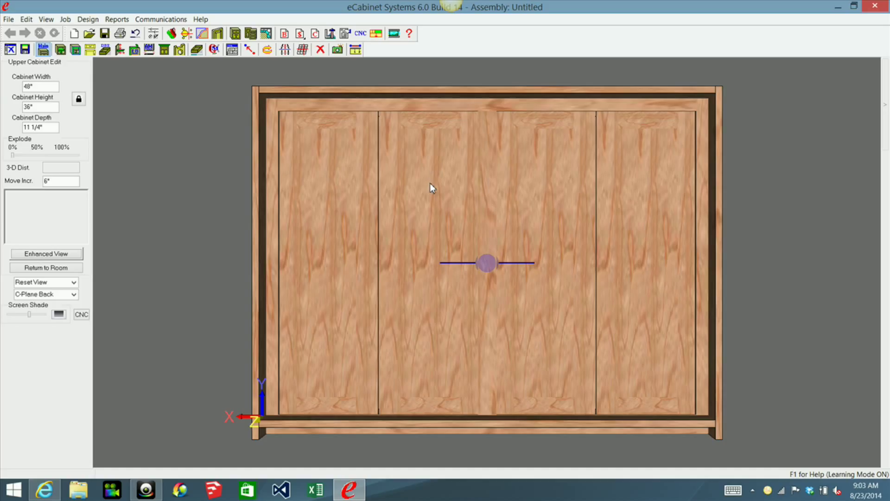
{"action": "left_click", "coordinate": [438, 131]}
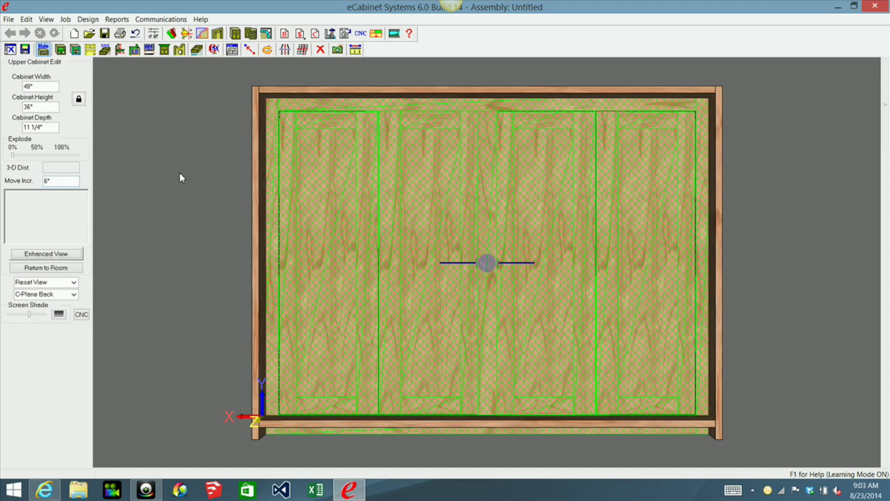
{"action": "key", "text": "Up"}
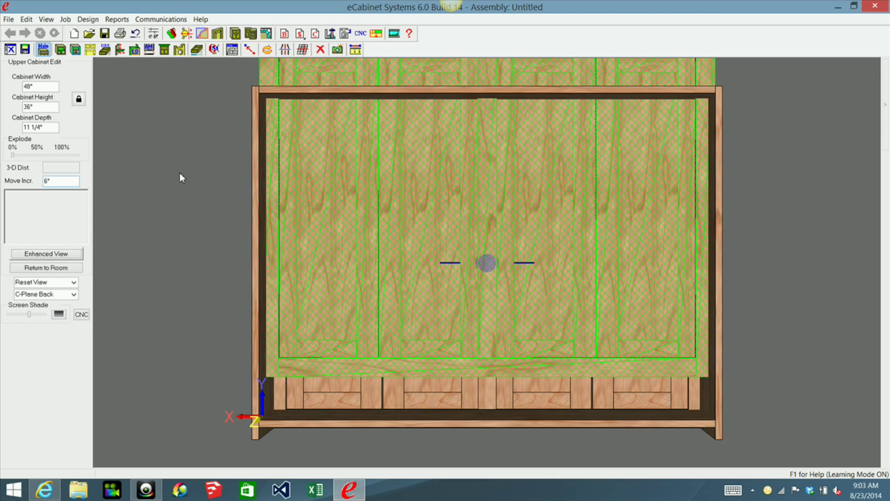
Step: Rotate the applied-frame object 180° about the Y axis so its doors face the cabinet's back
{"action": "key", "text": "F8"}
{"action": "key", "text": "F5"}
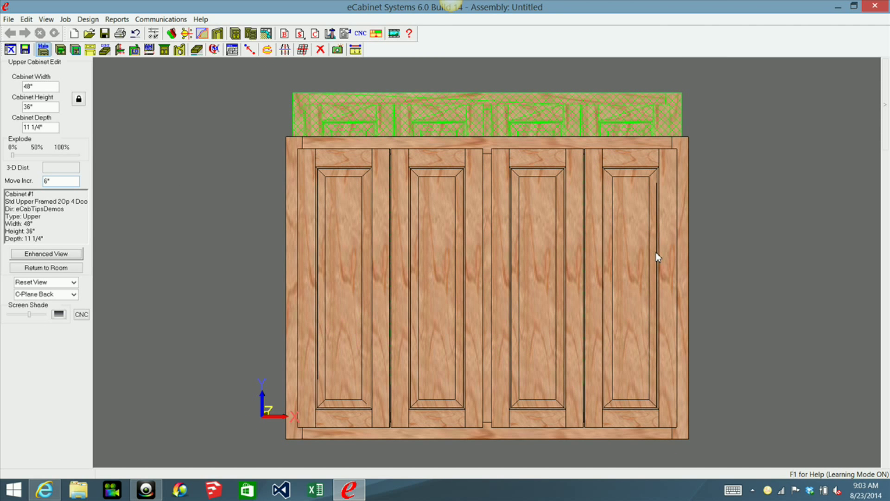
{"action": "key", "text": "F6"}
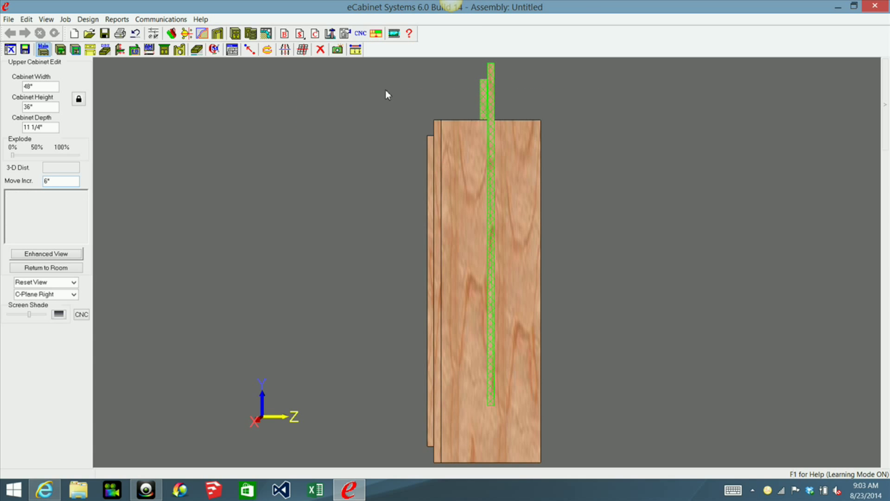
{"action": "mouse_move", "coordinate": [500, 181]}
{"action": "middle_mouse_down"}
{"action": "mouse_move", "coordinate": [502, 202]}
{"action": "mouse_move", "coordinate": [500, 193]}
{"action": "middle_mouse_up"}
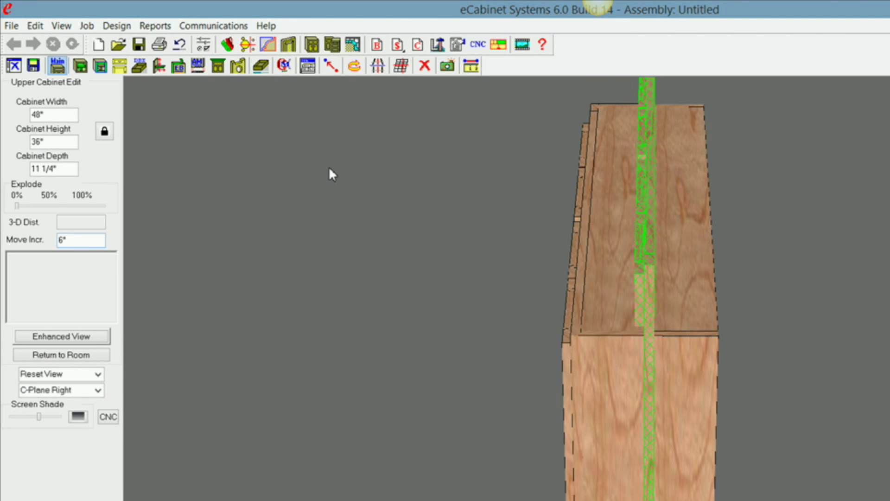
{"action": "right_click", "coordinate": [329, 169]}
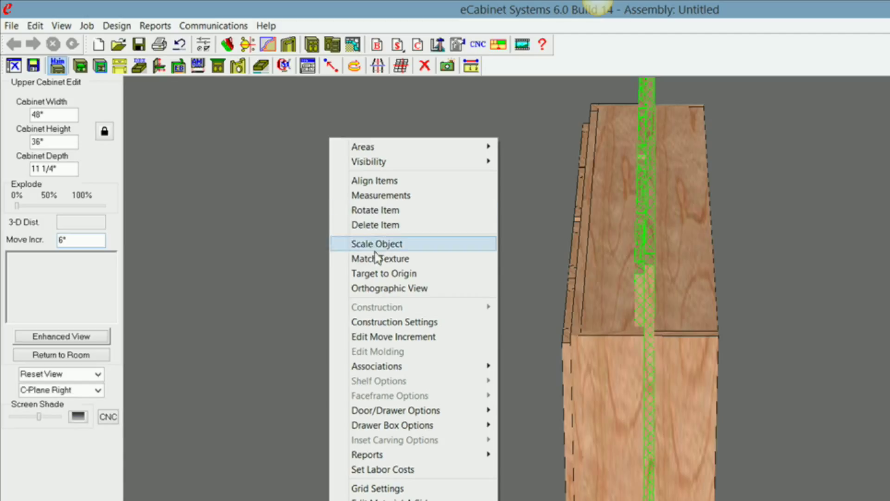
{"action": "left_click", "coordinate": [377, 211]}
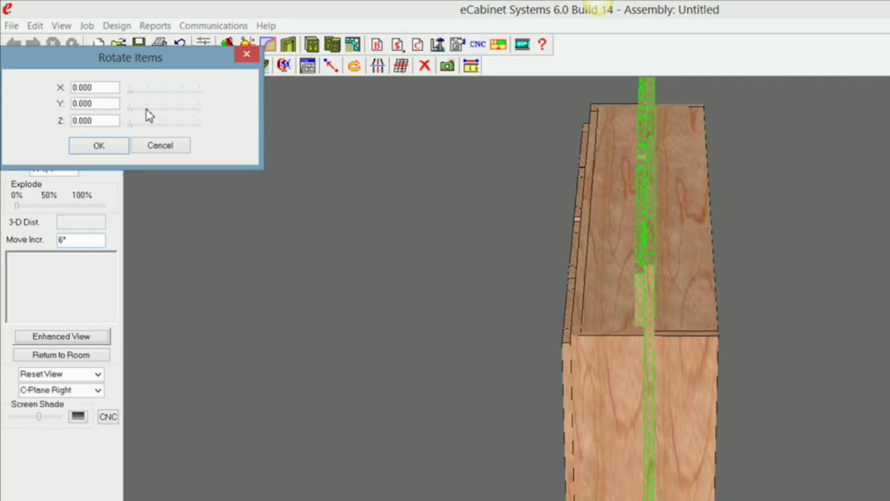
{"action": "left_click", "coordinate": [147, 109]}
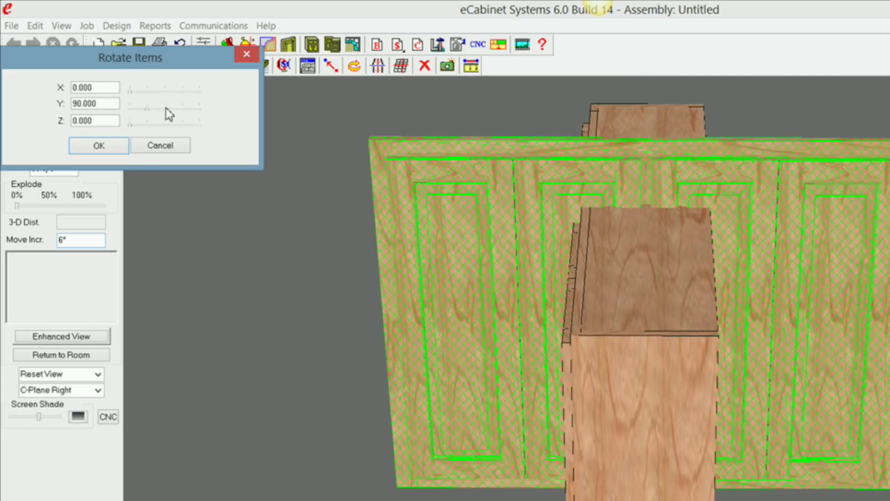
{"action": "left_click", "coordinate": [168, 113]}
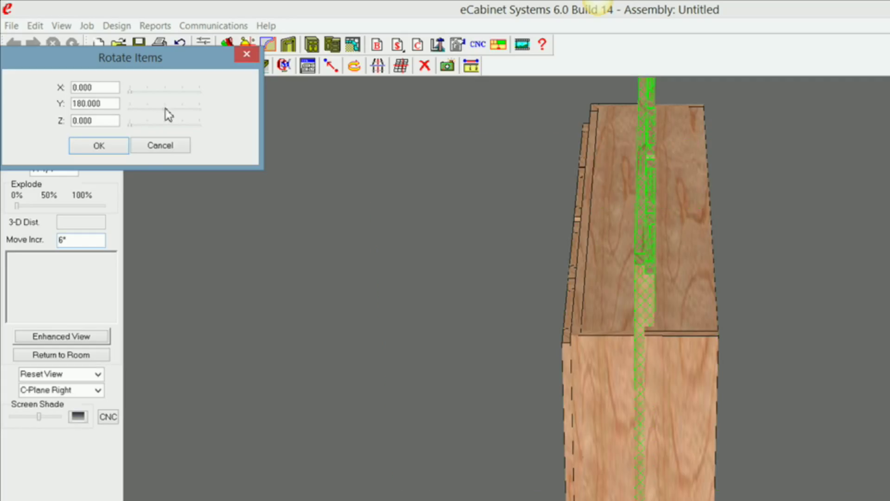
{"action": "left_click", "coordinate": [114, 147]}
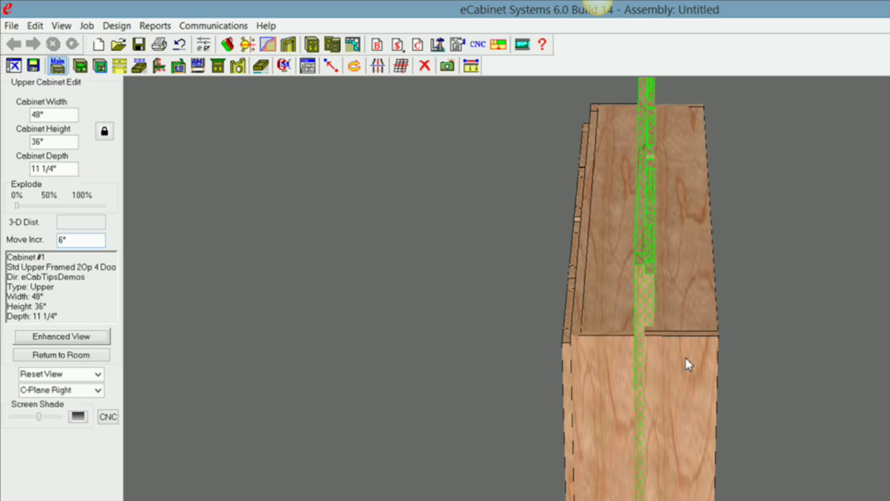
Step: Mark the cabinet's upper rear corner and the matching outer corner of the applied frame as the two alignment points
{"action": "mouse_move", "coordinate": [686, 358]}
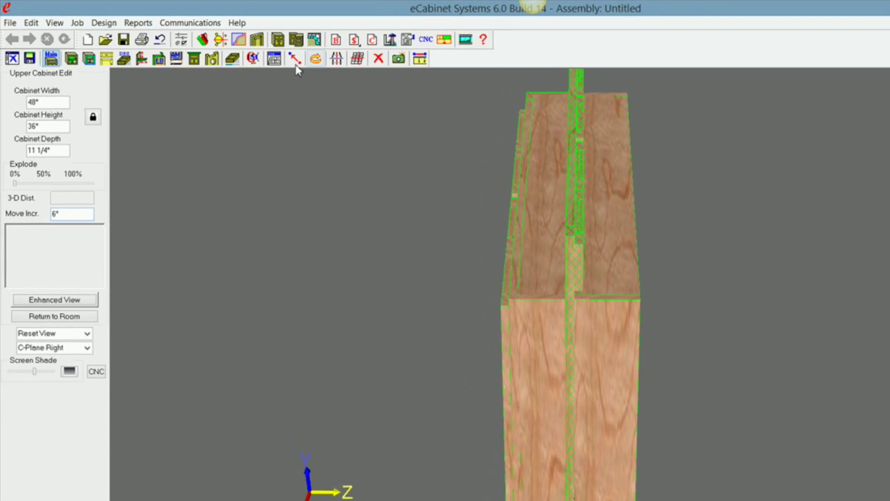
{"action": "left_click", "coordinate": [295, 58]}
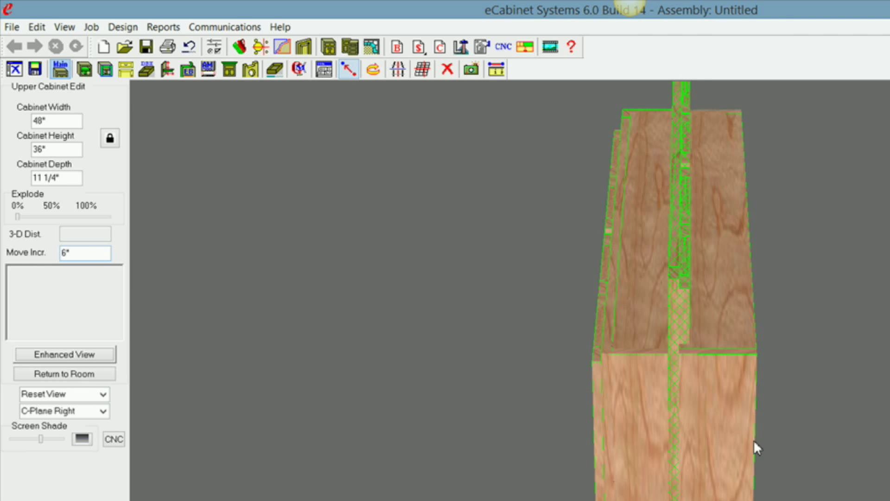
{"action": "mouse_move", "coordinate": [733, 419]}
{"action": "middle_mouse_down"}
{"action": "mouse_move", "coordinate": [725, 421]}
{"action": "mouse_move", "coordinate": [751, 456]}
{"action": "mouse_move", "coordinate": [592, 353]}
{"action": "middle_mouse_up"}
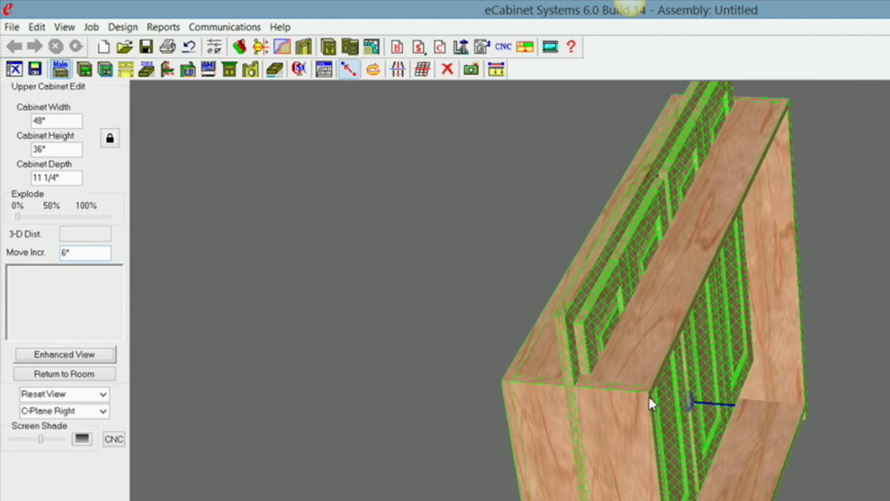
{"action": "mouse_move", "coordinate": [650, 394]}
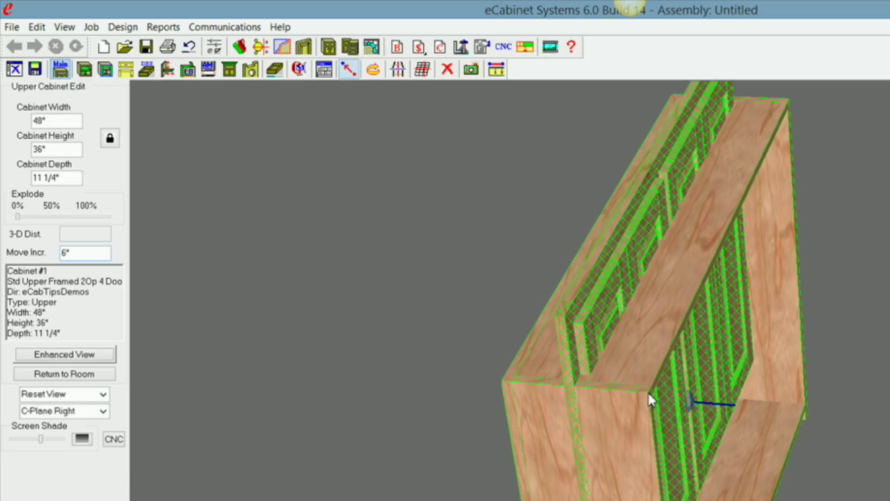
{"action": "middle_click_drag", "start_coordinate": [692, 388], "coordinate": [691, 388]}
{"action": "scroll", "coordinate": [691, 454], "scroll_direction": "up", "scroll_amount": 2}
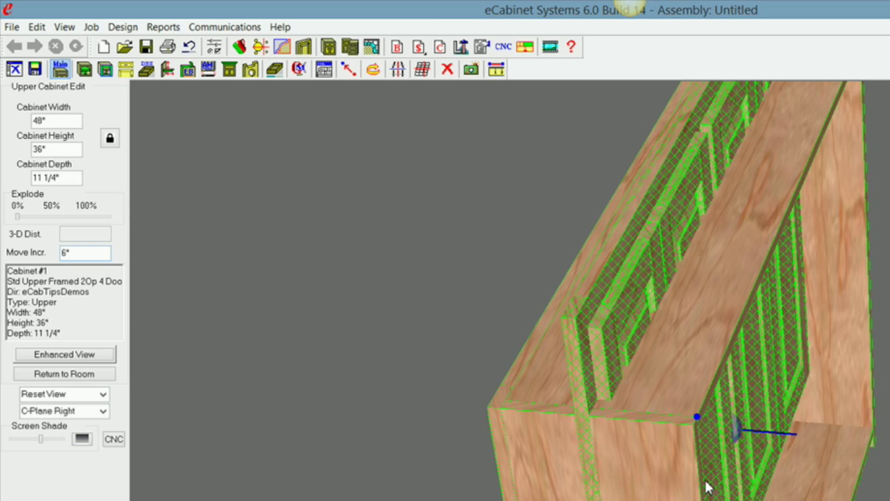
{"action": "scroll", "coordinate": [707, 487], "scroll_direction": "up", "scroll_amount": 1}
{"action": "scroll", "coordinate": [700, 465], "scroll_direction": "up", "scroll_amount": 1}
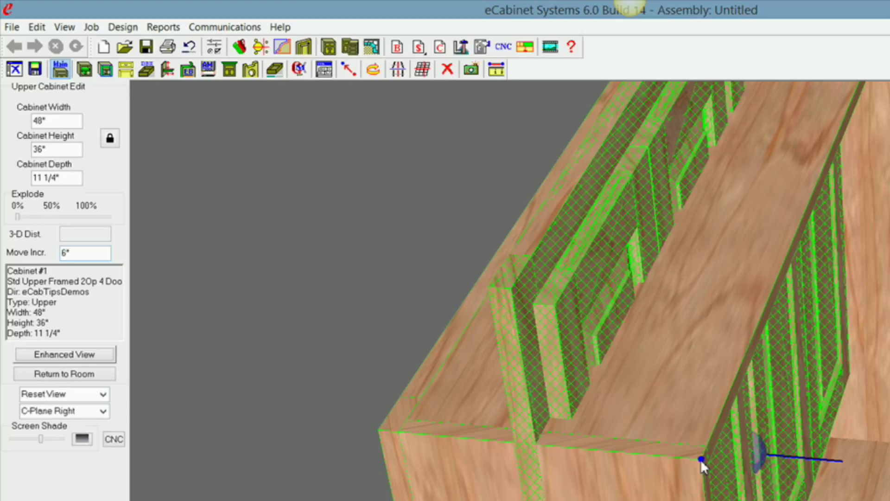
{"action": "mouse_move", "coordinate": [700, 459]}
{"action": "left_click", "coordinate": [487, 286]}
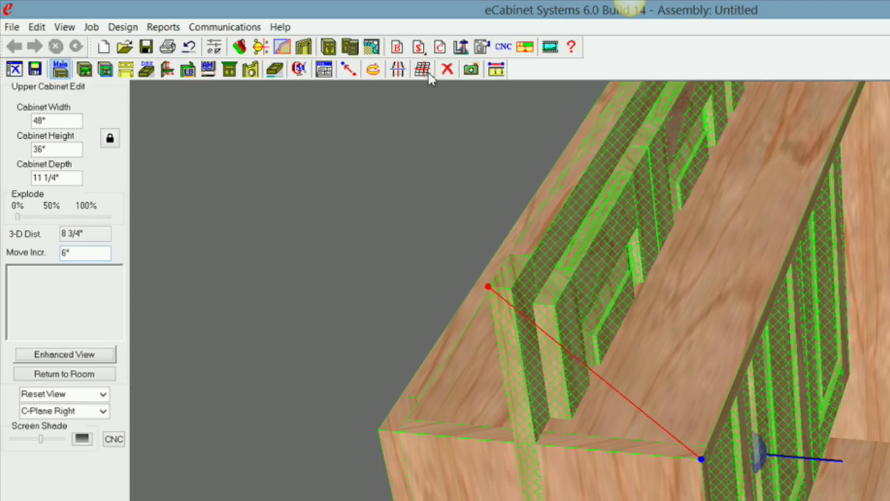
Step: Align the applied frame flush to the cabinet's rear at the marked points, using Align to Zero
{"action": "left_click", "coordinate": [349, 70]}
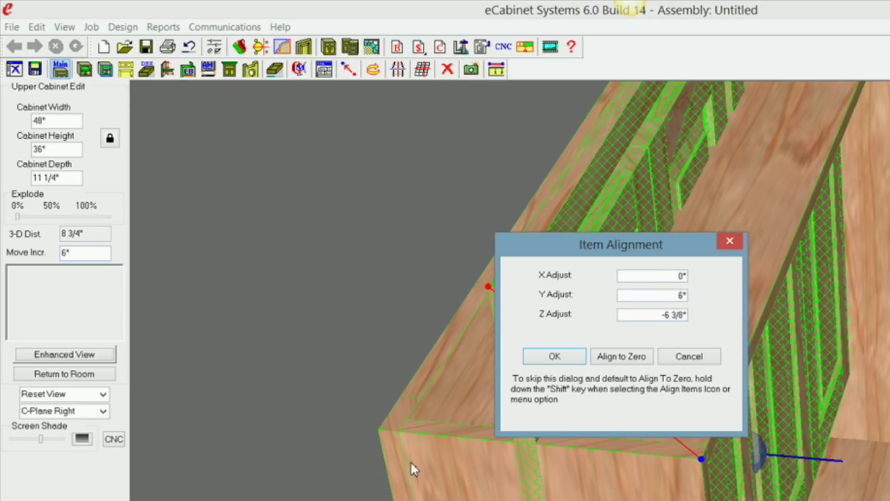
{"action": "left_click", "coordinate": [611, 357]}
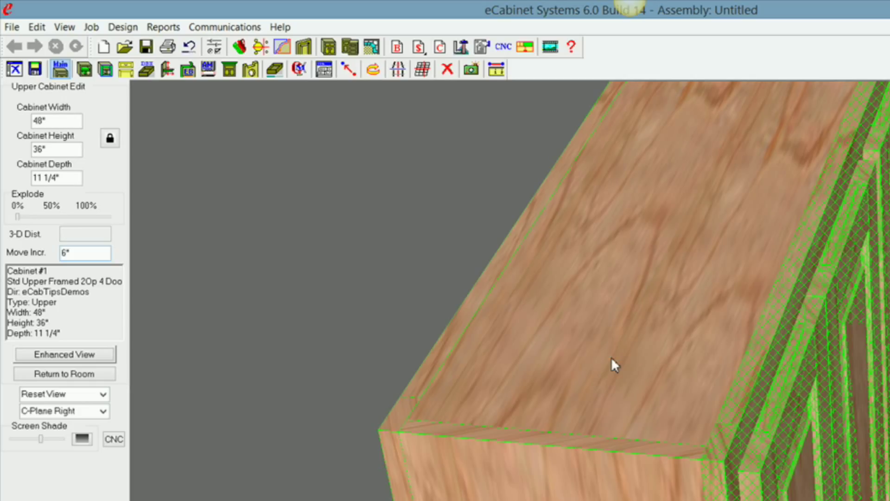
{"action": "left_click", "coordinate": [611, 357]}
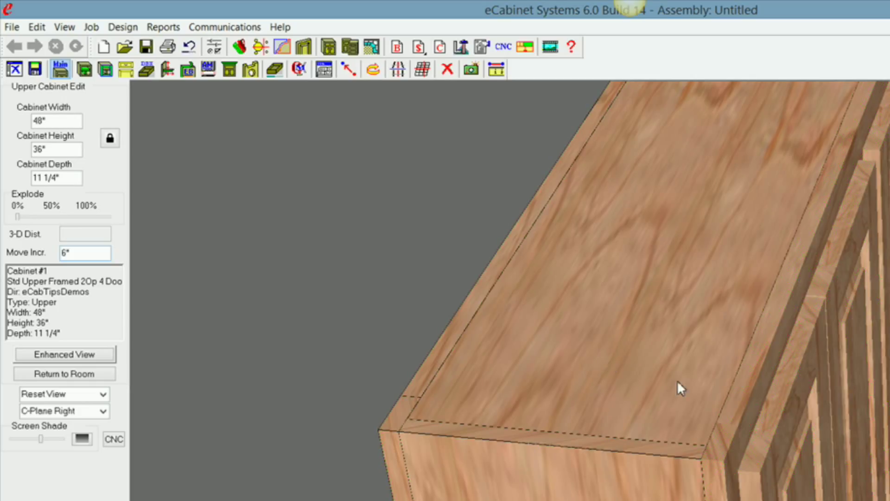
Step: Select the rear applied-frame object and check its size and scaling factors without rescaling it
{"action": "middle_click_drag", "start_coordinate": [696, 377], "coordinate": [724, 379]}
{"action": "middle_click_drag", "start_coordinate": [633, 331], "coordinate": [653, 427]}
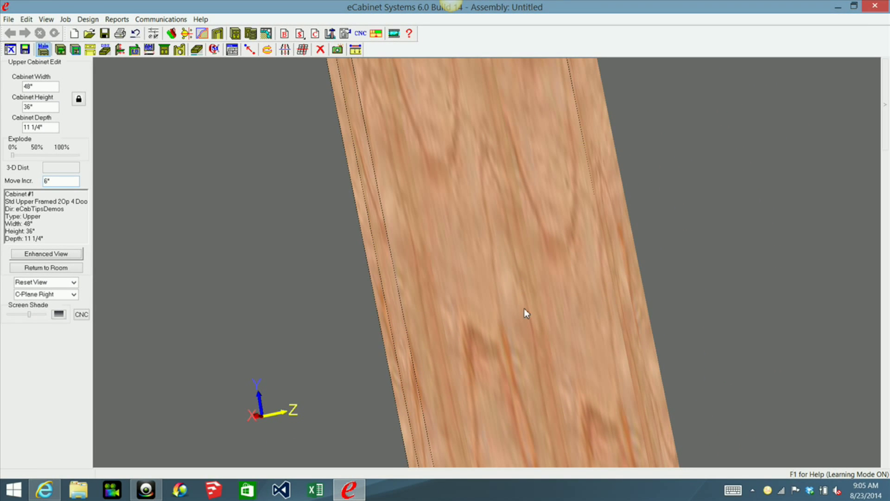
{"action": "middle_click_drag", "start_coordinate": [536, 351], "coordinate": [637, 386]}
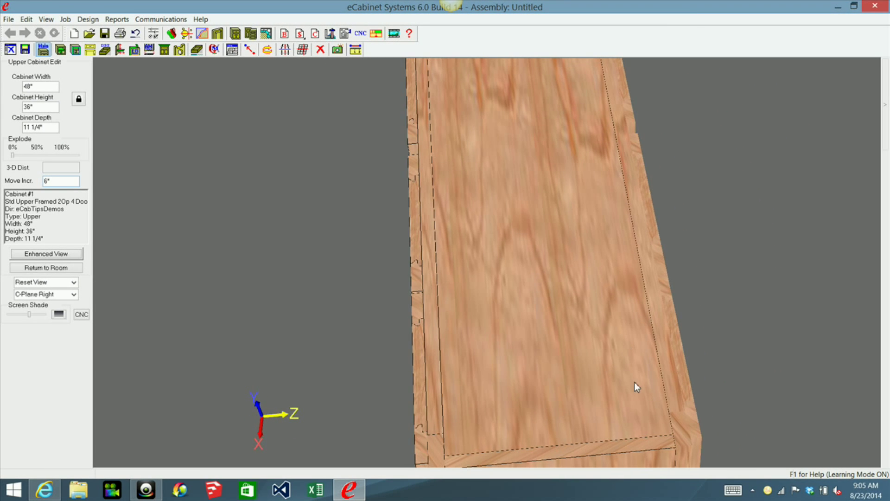
{"action": "left_click", "coordinate": [679, 432]}
{"action": "right_click", "coordinate": [662, 325]}
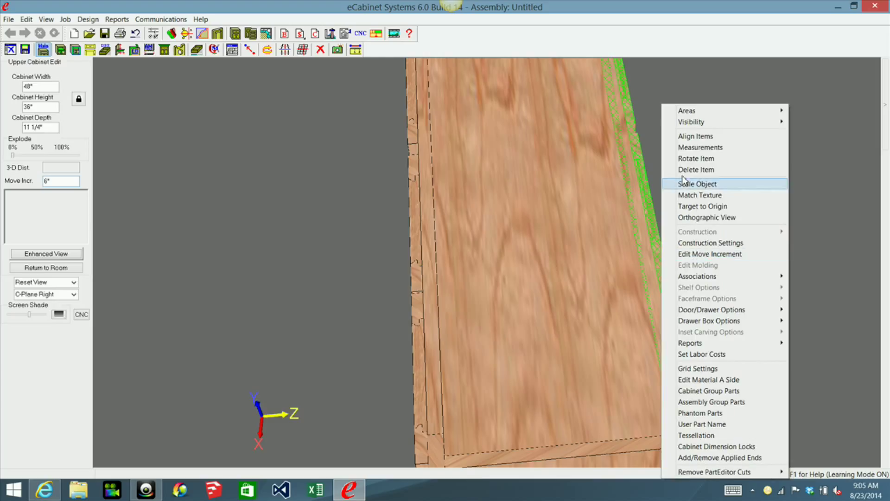
{"action": "left_click", "coordinate": [705, 183]}
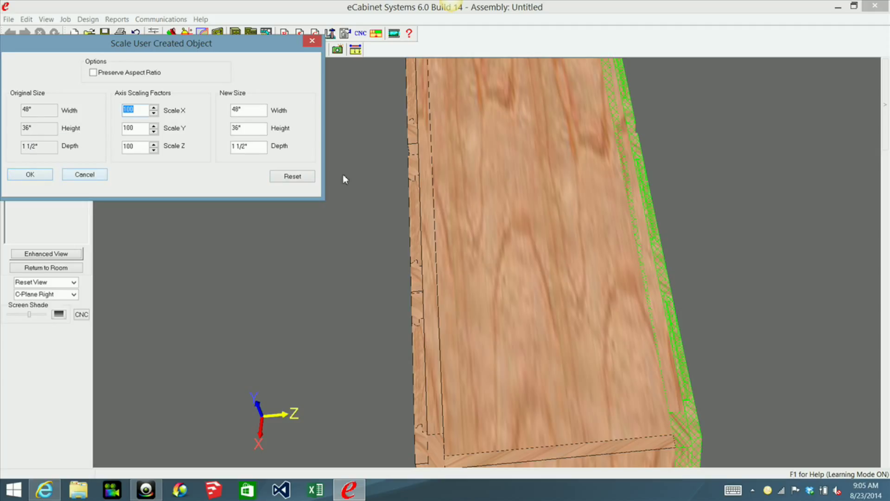
{"action": "left_click", "coordinate": [294, 176]}
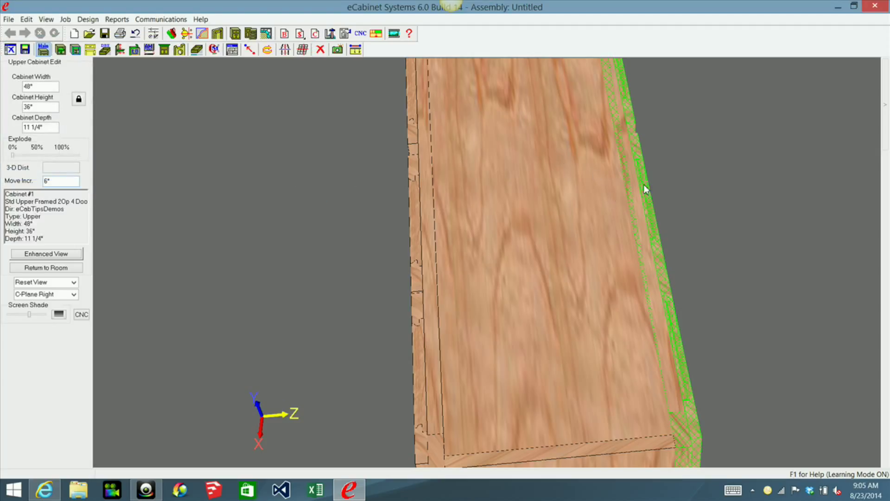
Step: Select the cabinet together with the rear applied-frame object and associate the object to the cabinet
{"action": "mouse_move", "coordinate": [493, 231]}
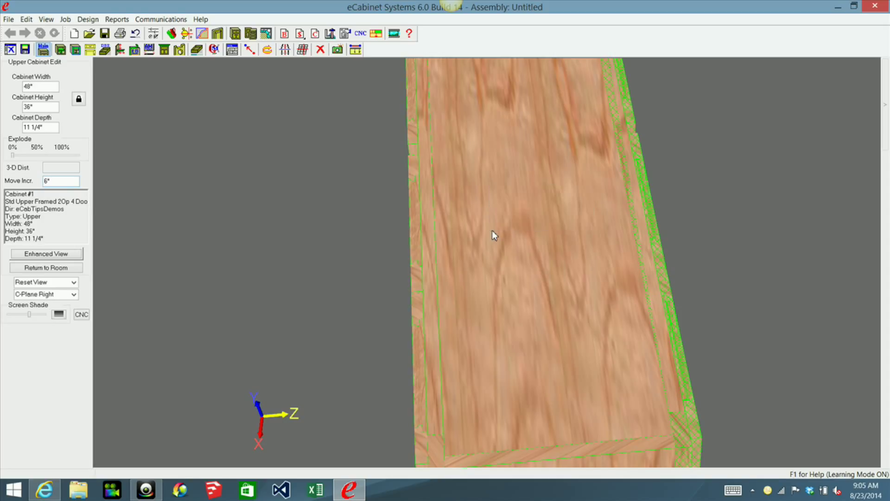
{"action": "right_click", "coordinate": [493, 231]}
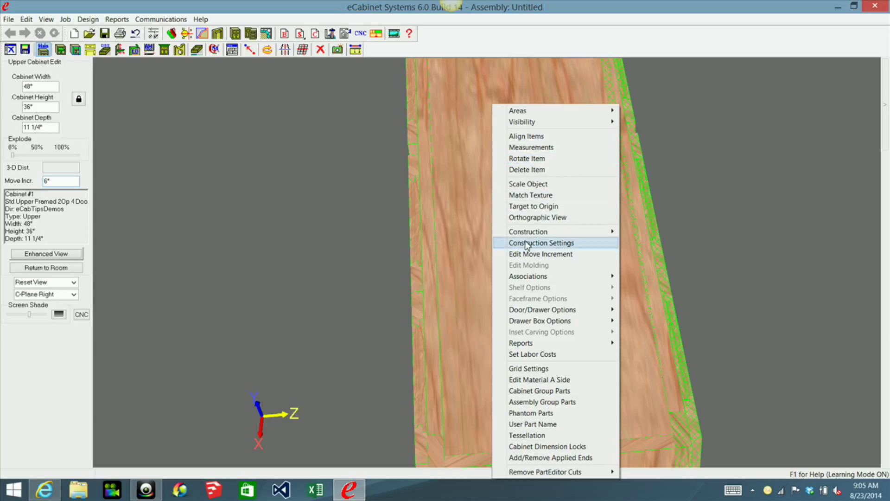
{"action": "mouse_move", "coordinate": [524, 277]}
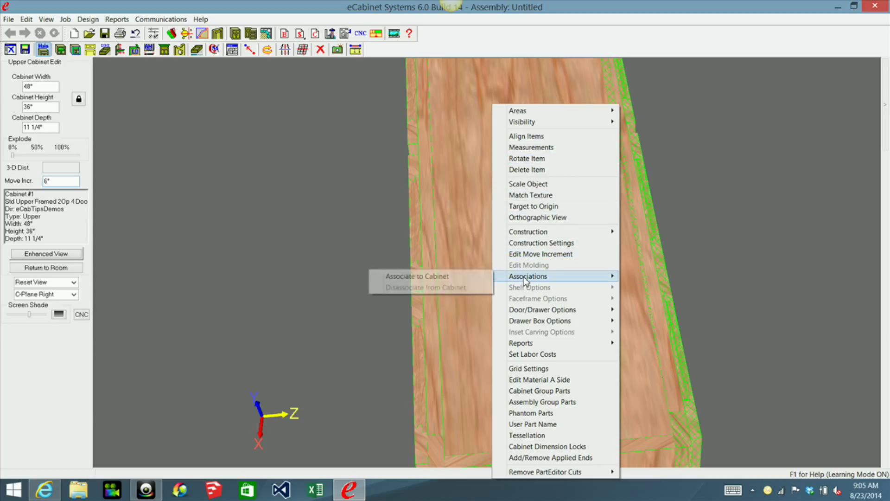
{"action": "left_click", "coordinate": [436, 276]}
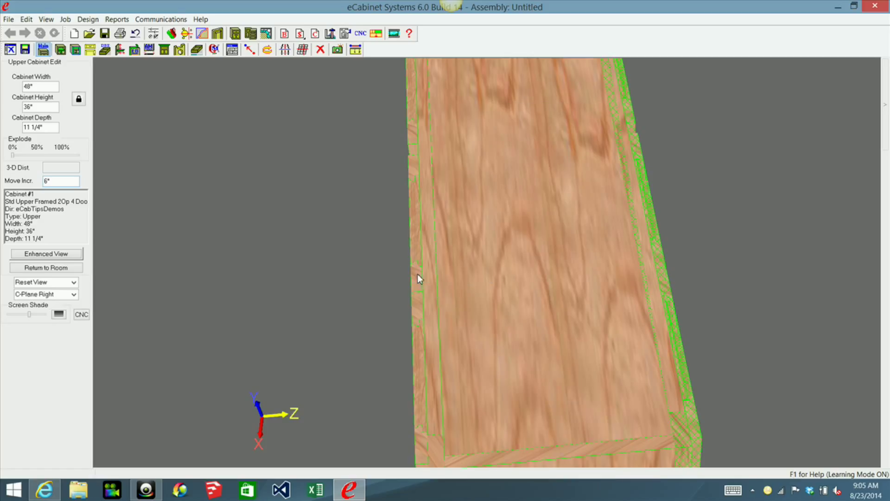
Step: Return to the room plan, applying the changes, and view the double-sided cabinet up close
{"action": "left_click", "coordinate": [266, 34]}
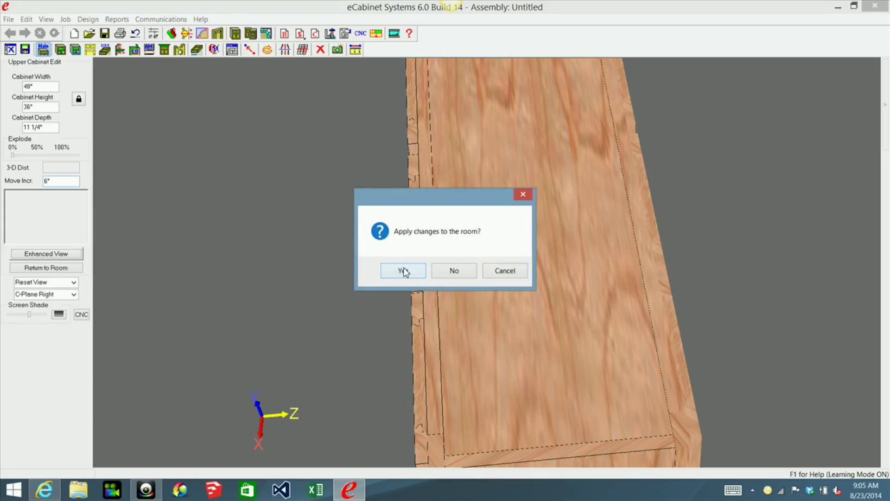
{"action": "left_click", "coordinate": [403, 271]}
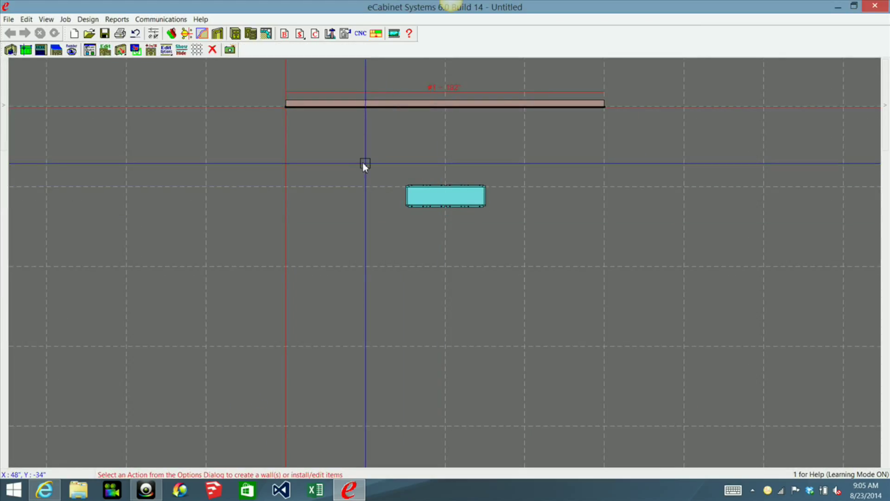
{"action": "left_click_drag", "start_coordinate": [361, 163], "coordinate": [514, 232]}
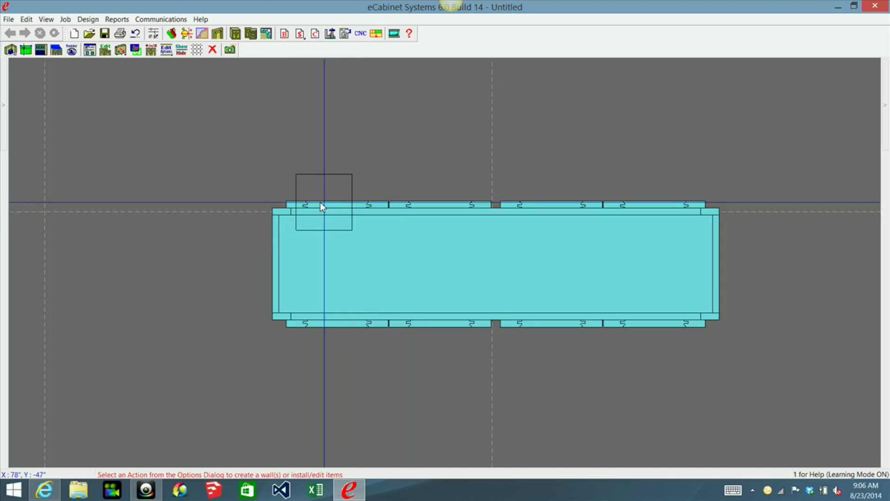
{"action": "mouse_move", "coordinate": [323, 207]}
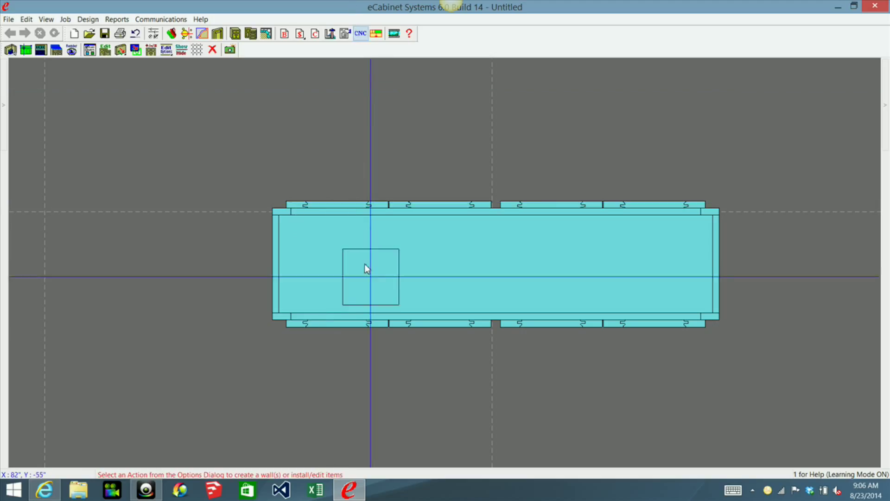
Step: Generate a cut list for only the room's upper cabinet and review its board stock and door listings
{"action": "left_click", "coordinate": [365, 263]}
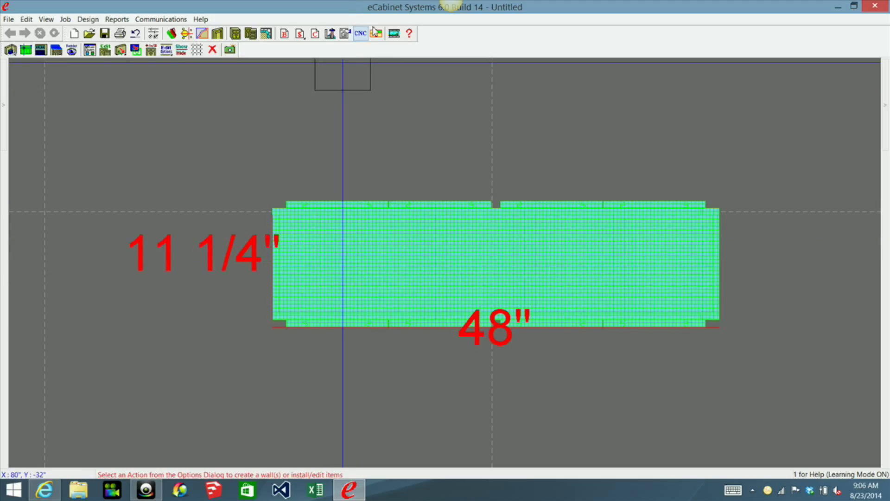
{"action": "left_click", "coordinate": [316, 33]}
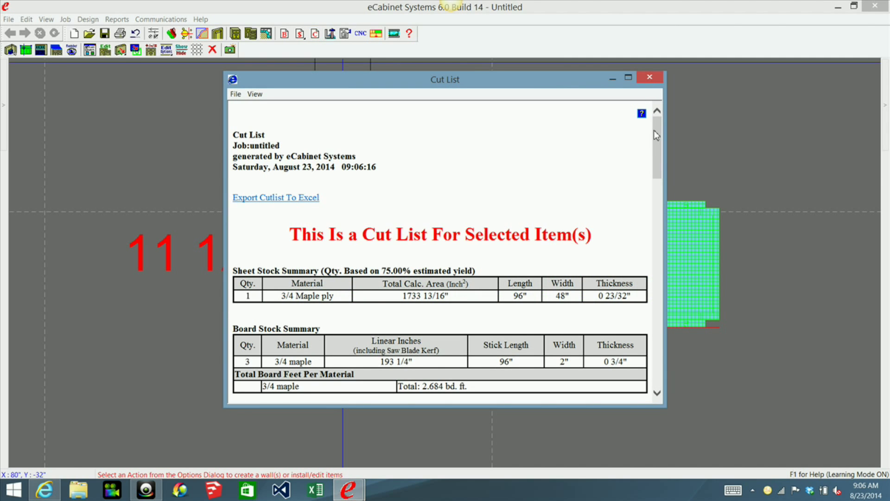
{"action": "left_click_drag", "start_coordinate": [659, 136], "coordinate": [671, 232]}
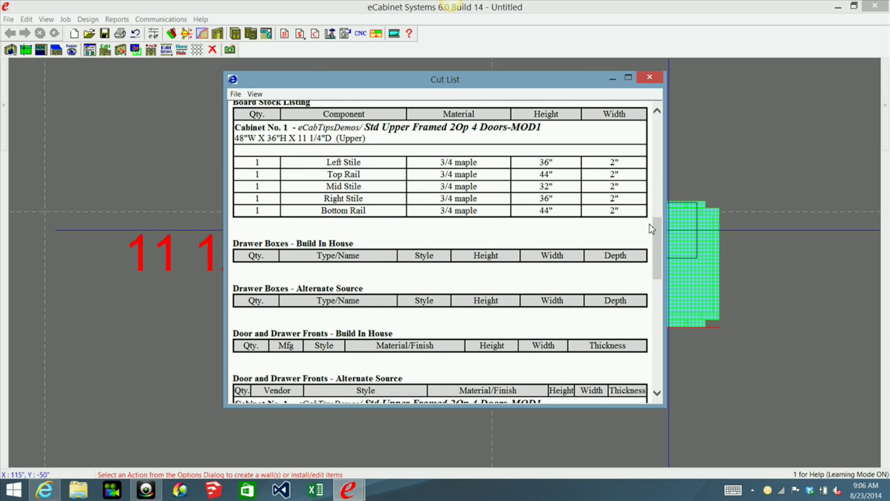
{"action": "left_click_drag", "start_coordinate": [658, 230], "coordinate": [632, 280]}
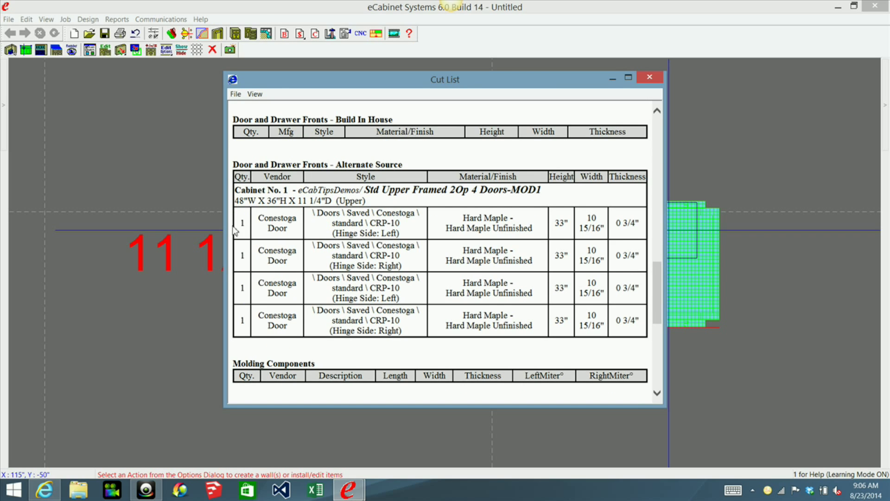
{"action": "left_click_drag", "start_coordinate": [654, 299], "coordinate": [643, 147]}
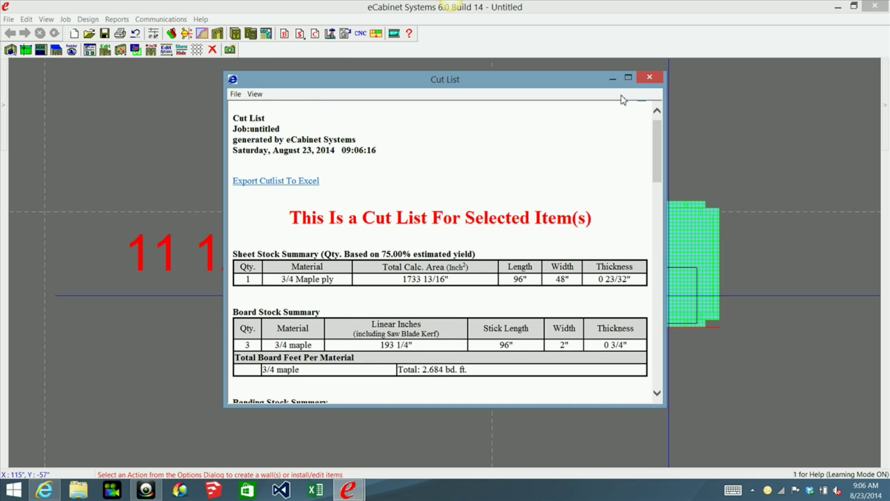
{"action": "left_click", "coordinate": [648, 77]}
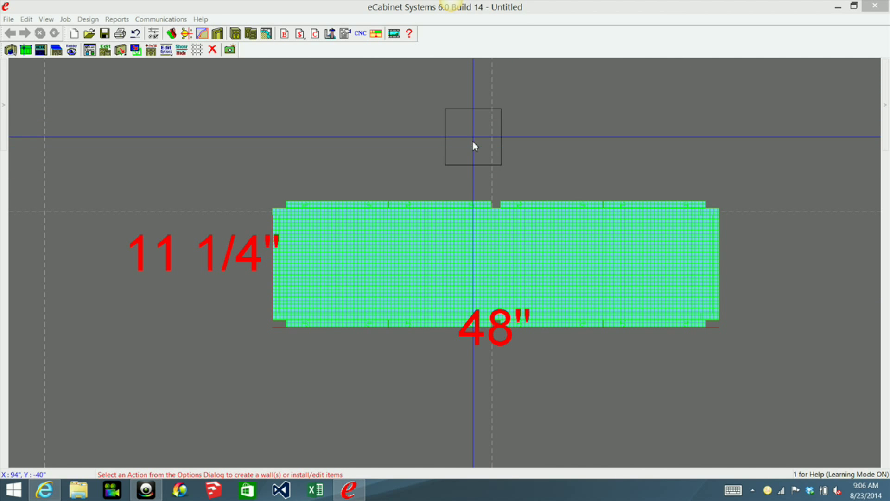
{"action": "left_click", "coordinate": [477, 138]}
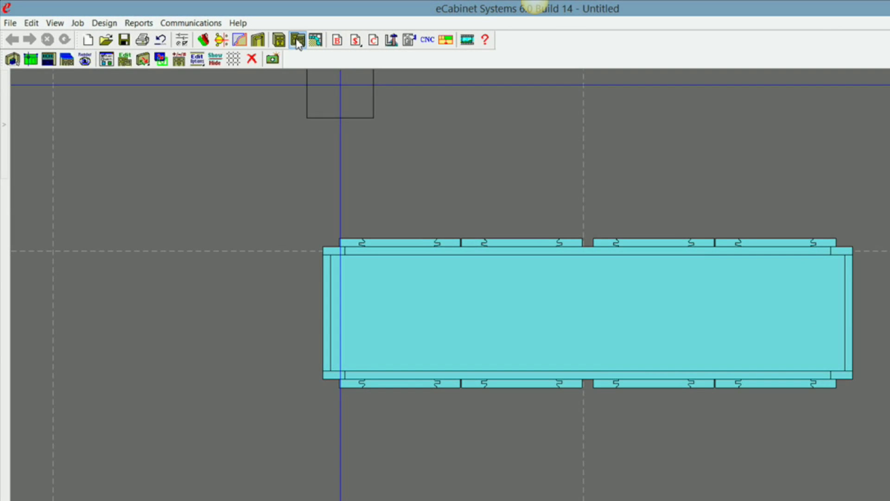
Step: Remove the Cabinet1 Applyed Frame Back cabinet from the job's batch list
{"action": "left_click", "coordinate": [298, 41]}
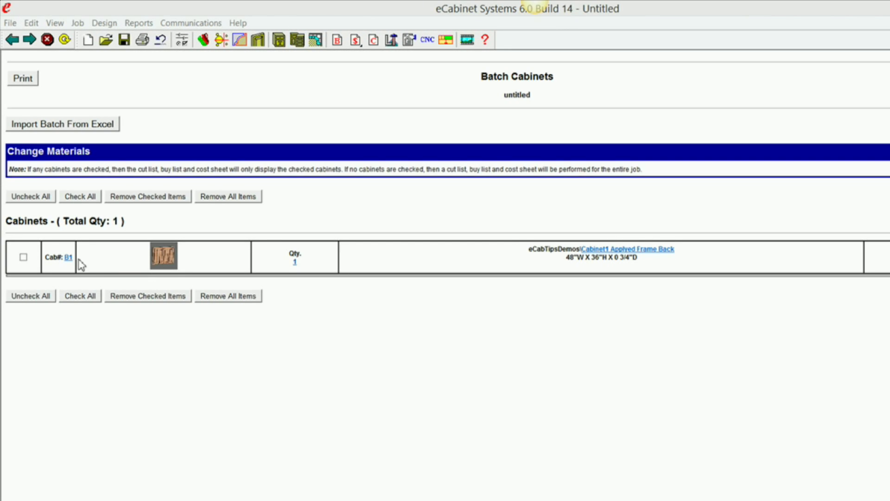
{"action": "left_click", "coordinate": [25, 258]}
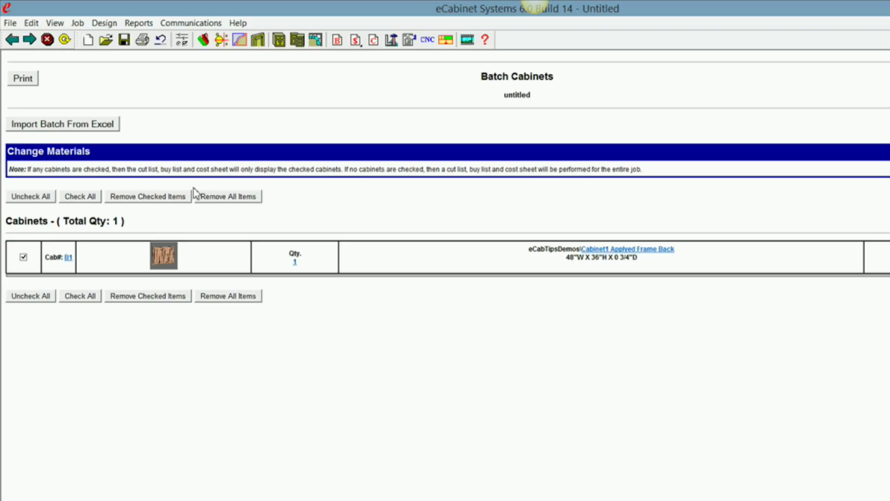
{"action": "left_click", "coordinate": [144, 198]}
{"action": "left_click", "coordinate": [508, 321]}
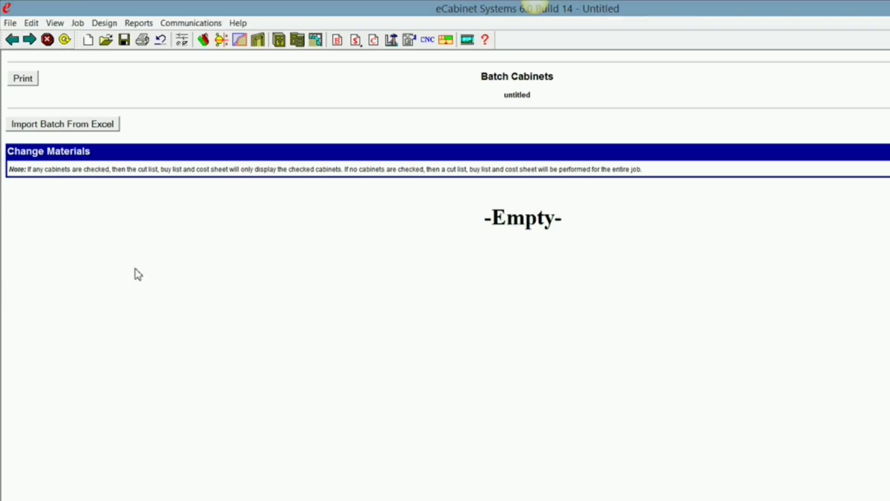
Step: Add one Std Upper Applyed Frame 2Op 4 Doors cabinet, 48" wide, 36" high and 3/4" deep, to the batch
{"action": "mouse_move", "coordinate": [889, 80]}
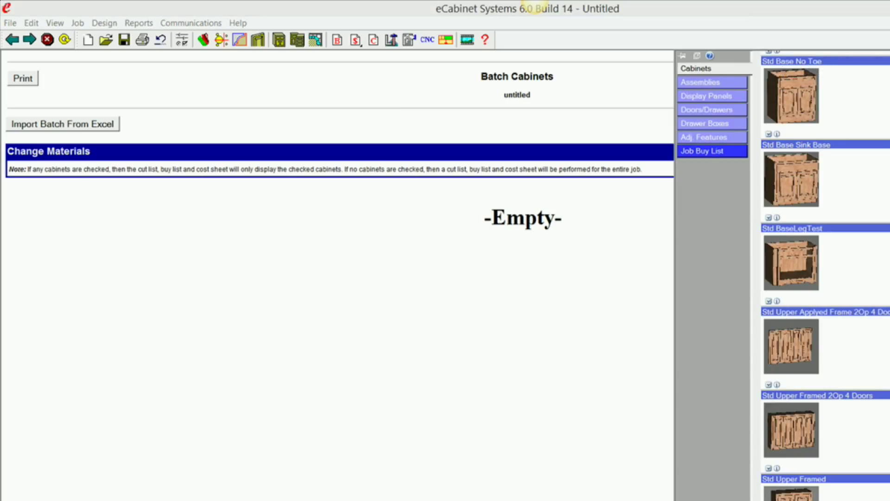
{"action": "scroll", "coordinate": [826, 278], "scroll_direction": "up", "scroll_amount": 5}
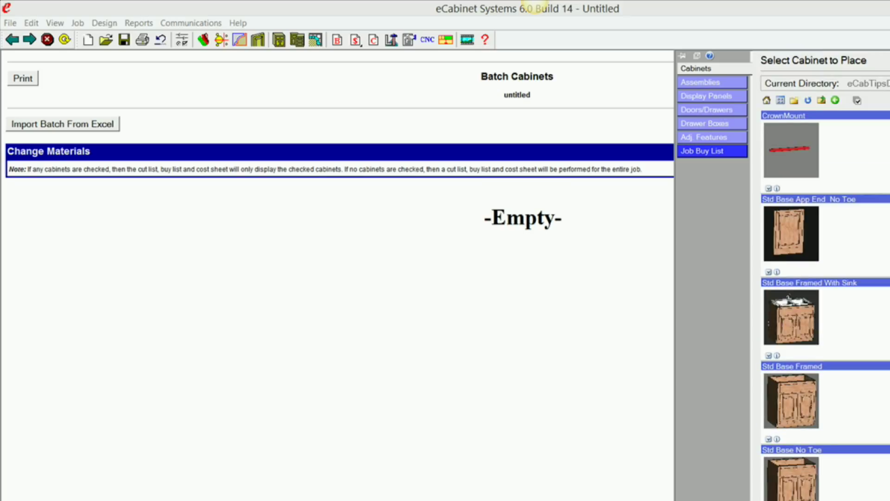
{"action": "scroll", "coordinate": [825, 278], "scroll_direction": "down", "scroll_amount": 10}
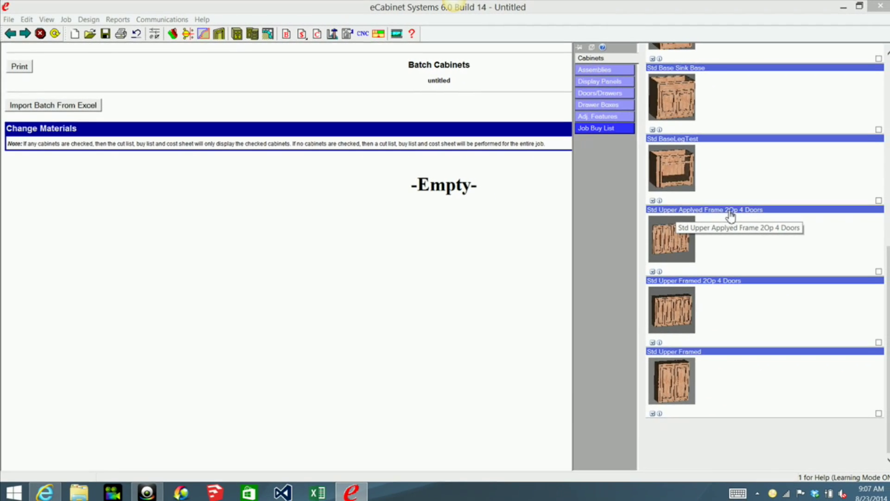
{"action": "left_click", "coordinate": [675, 239]}
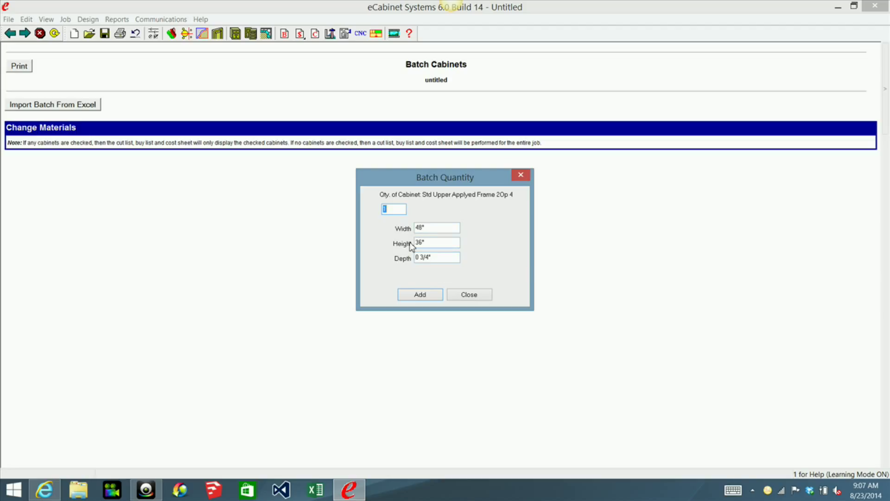
{"action": "left_click", "coordinate": [422, 295]}
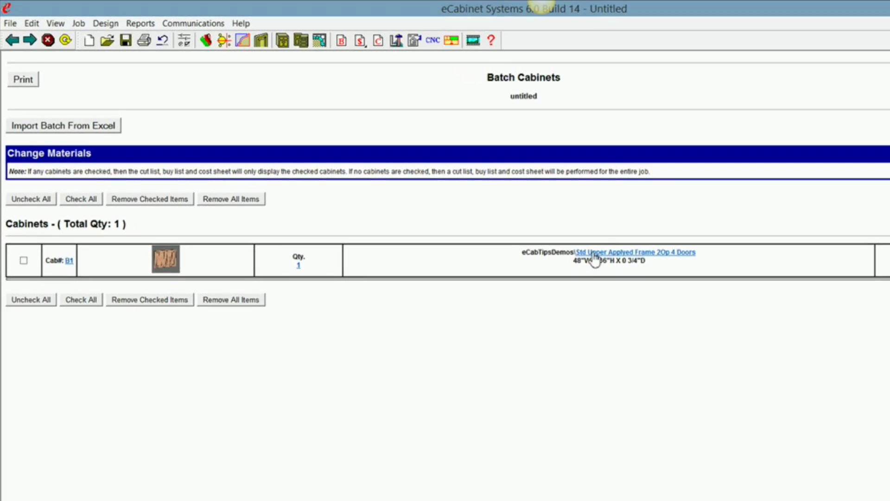
Step: Rename the batch item as Island Upper Applyed Back Frame
{"action": "left_click", "coordinate": [714, 310]}
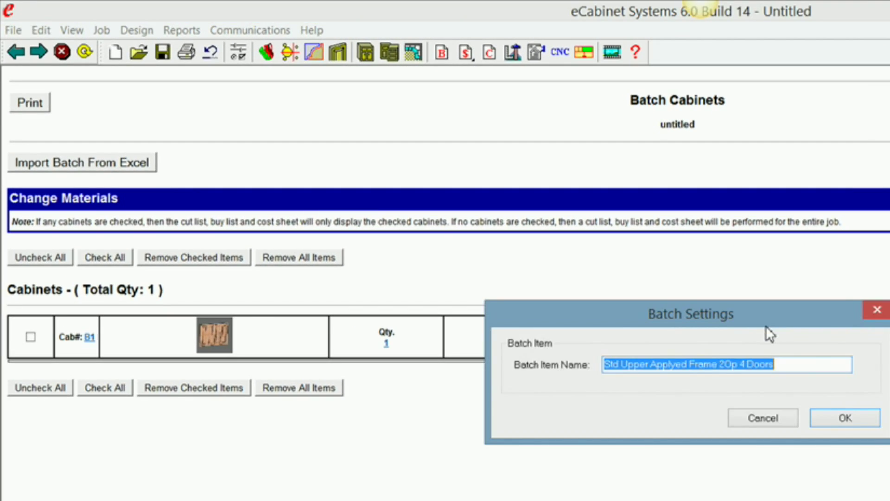
{"action": "left_click", "coordinate": [783, 365]}
{"action": "left_click_drag", "start_coordinate": [785, 364], "coordinate": [493, 361]}
{"action": "key", "text": "BackSpace"}
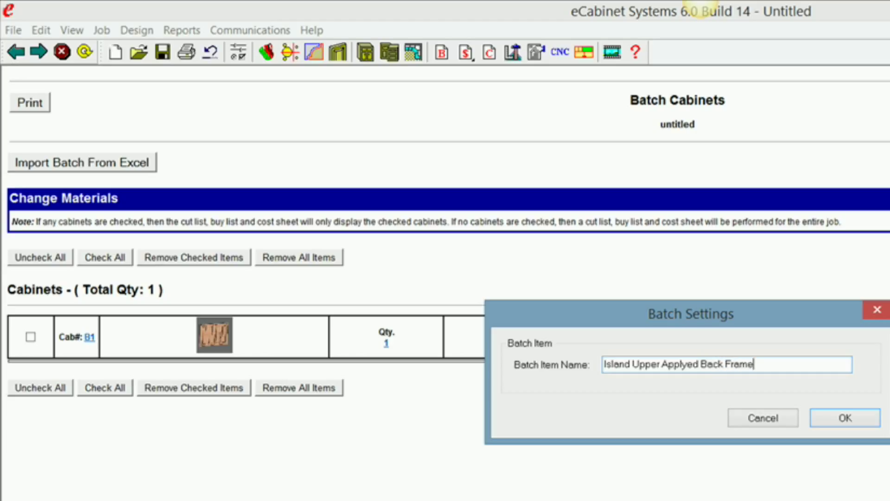
{"action": "left_click", "coordinate": [848, 420]}
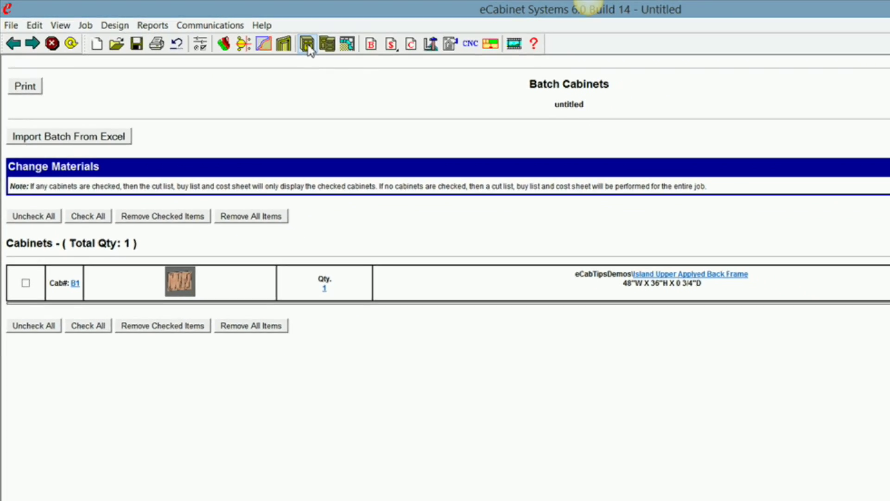
Step: Generate a cut list for the entire job, review its board stock and door listings for both cabinets, and close it
{"action": "left_click", "coordinate": [348, 44]}
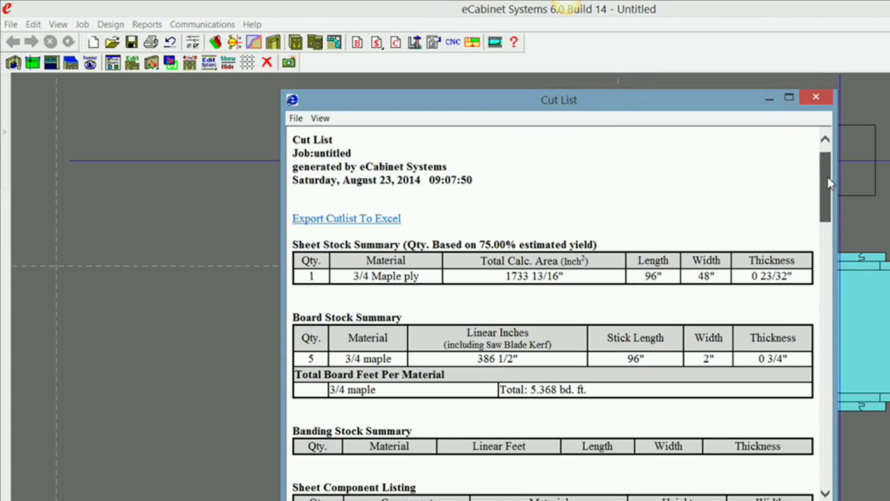
{"action": "left_click_drag", "start_coordinate": [830, 184], "coordinate": [844, 263]}
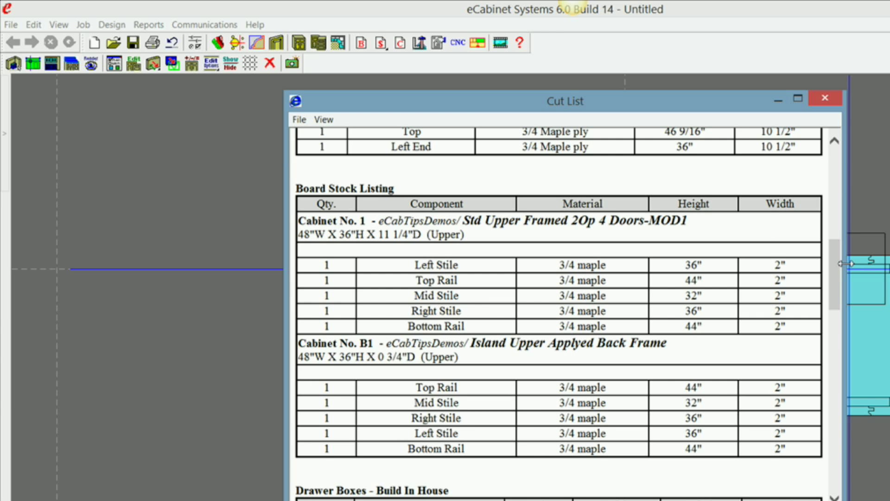
{"action": "left_click_drag", "start_coordinate": [835, 264], "coordinate": [837, 288]}
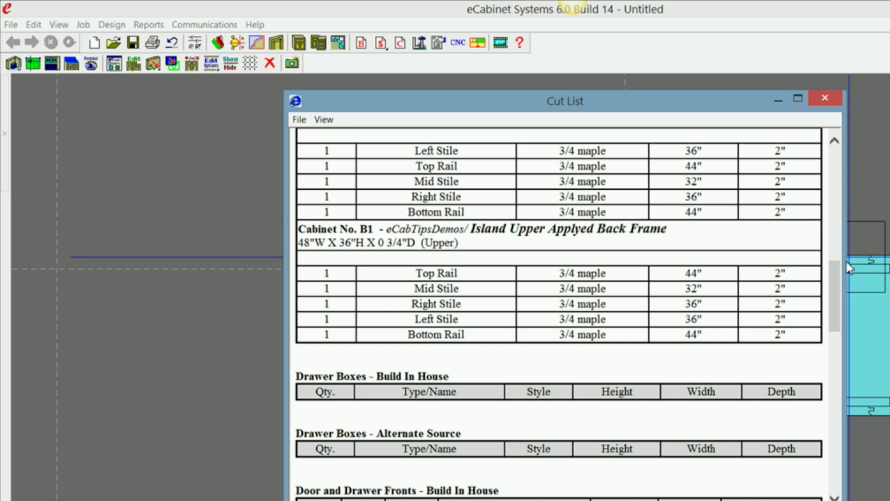
{"action": "left_click_drag", "start_coordinate": [838, 273], "coordinate": [839, 360]}
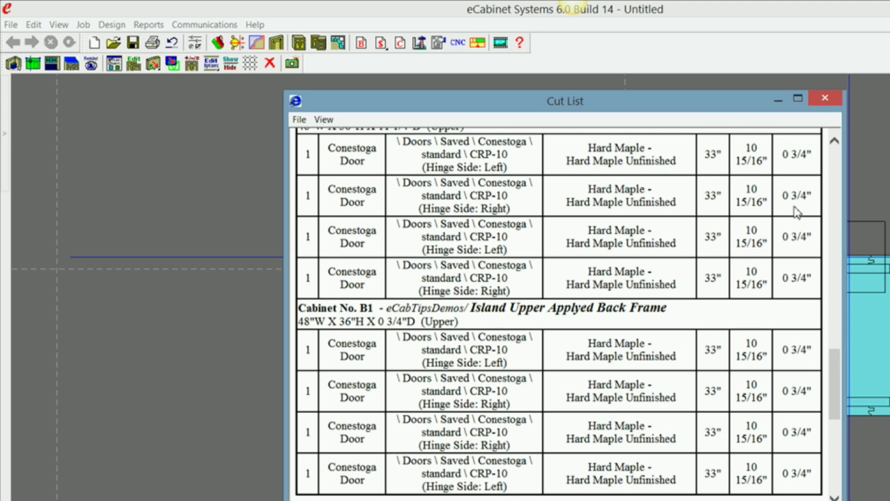
{"action": "left_click", "coordinate": [827, 100]}
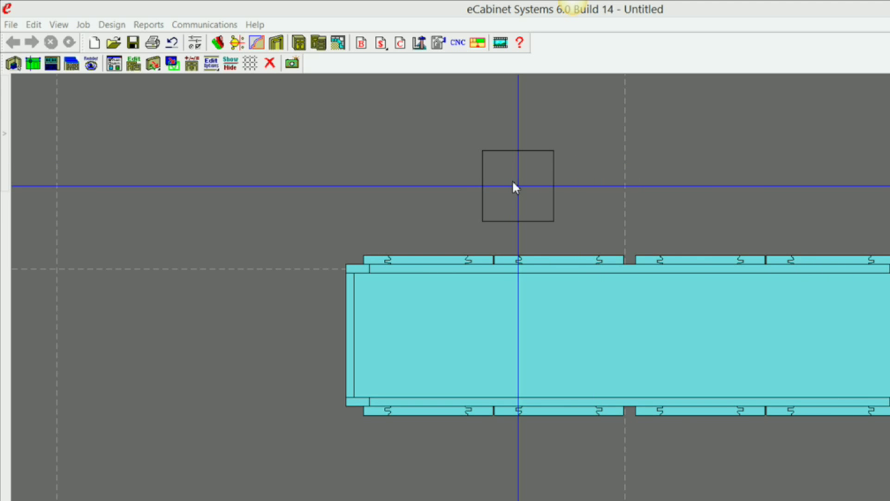
{"action": "scroll", "coordinate": [515, 185], "scroll_direction": "down", "scroll_amount": 5}
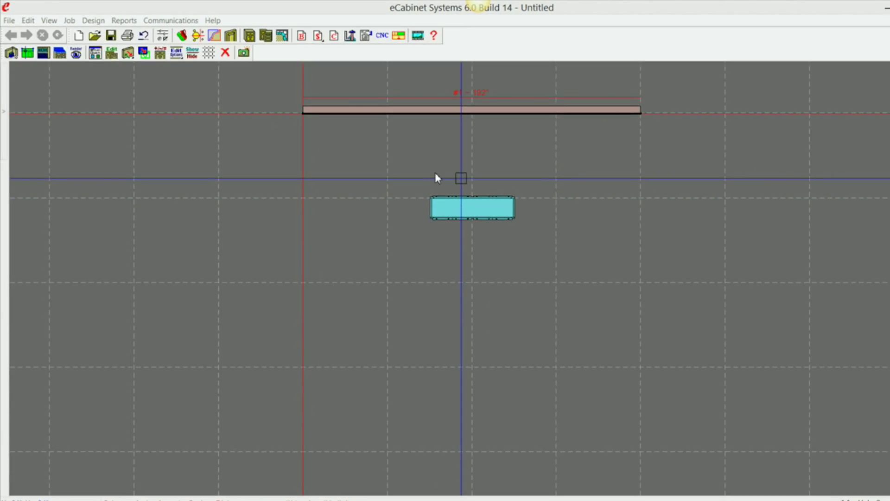
{"action": "left_click_drag", "start_coordinate": [424, 179], "coordinate": [553, 241]}
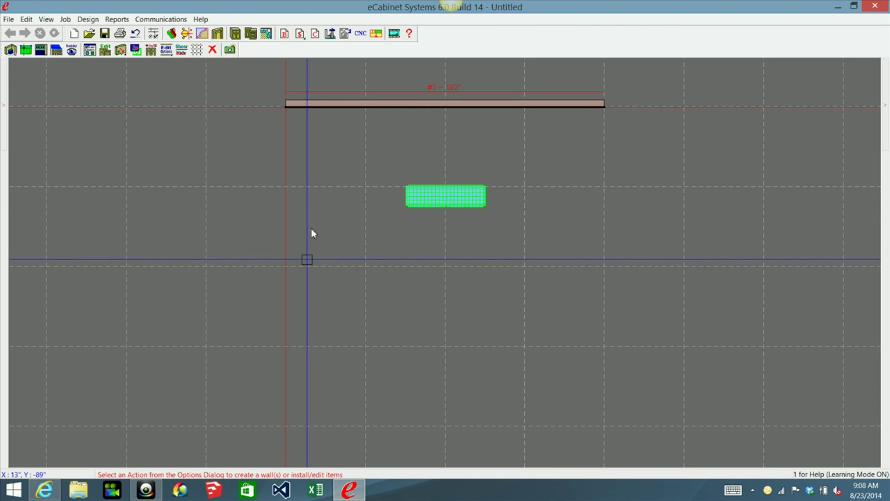
{"action": "left_click", "coordinate": [294, 187]}
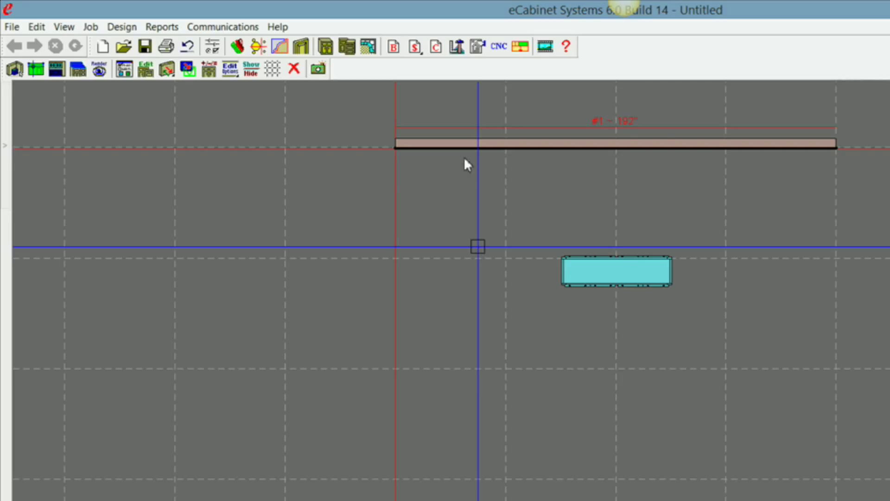
Step: Select the upper cabinet in a 3D view of the room, generate a cut list for only that selection, and close it
{"action": "middle_click_drag", "start_coordinate": [647, 276], "coordinate": [619, 158]}
{"action": "middle_click_drag", "start_coordinate": [707, 232], "coordinate": [347, 298]}
{"action": "middle_click_drag", "start_coordinate": [646, 301], "coordinate": [685, 368]}
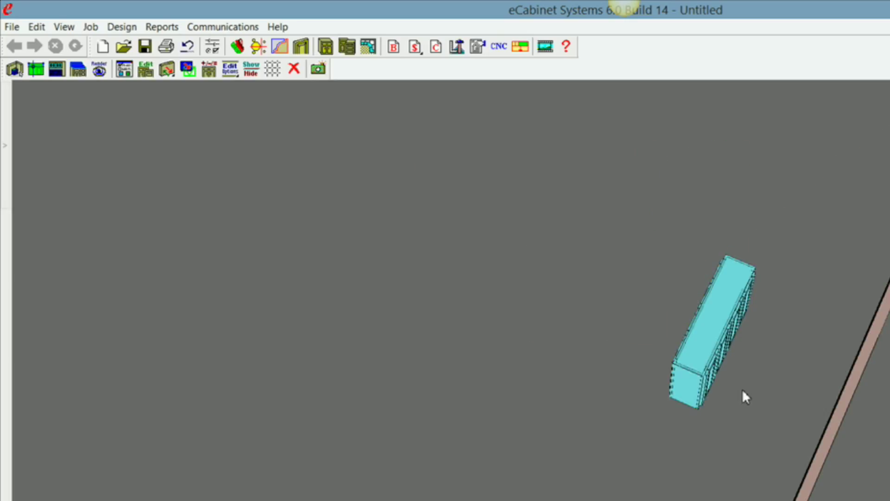
{"action": "middle_click_drag", "start_coordinate": [689, 415], "coordinate": [728, 347]}
{"action": "left_click", "coordinate": [435, 48]}
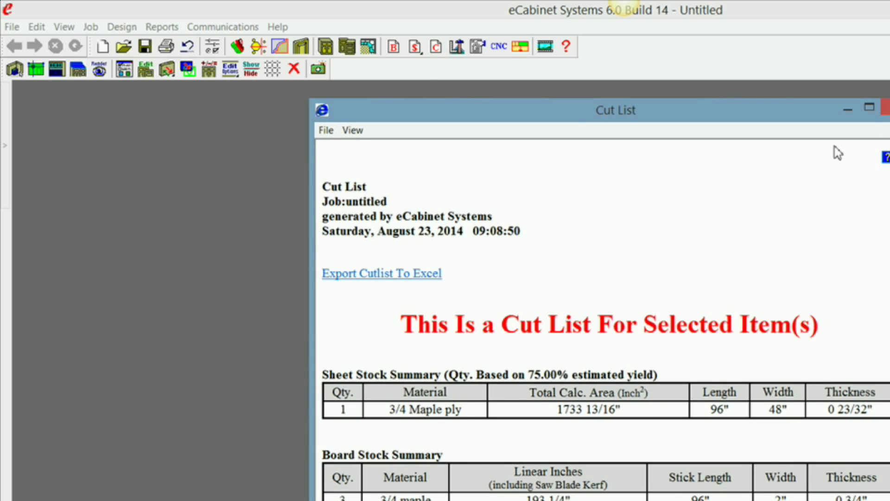
{"action": "key", "text": "alt+F4"}
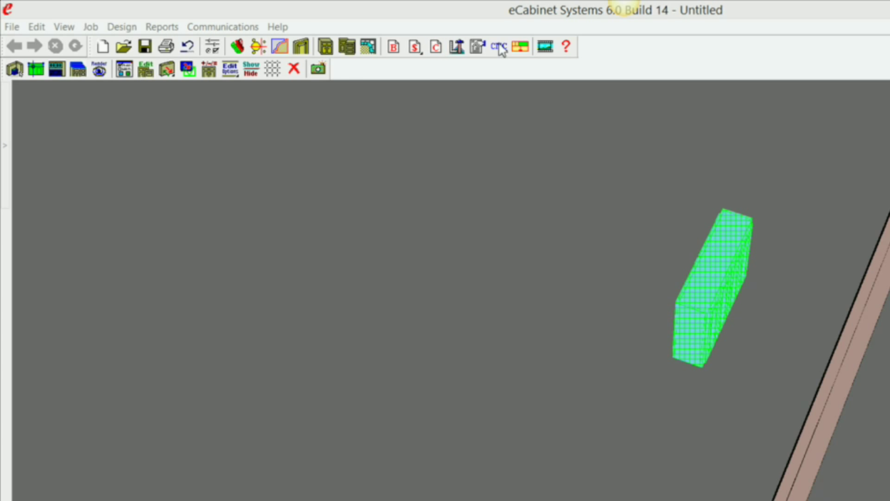
Step: Open the job's list of batch cabinets
{"action": "left_click", "coordinate": [348, 47]}
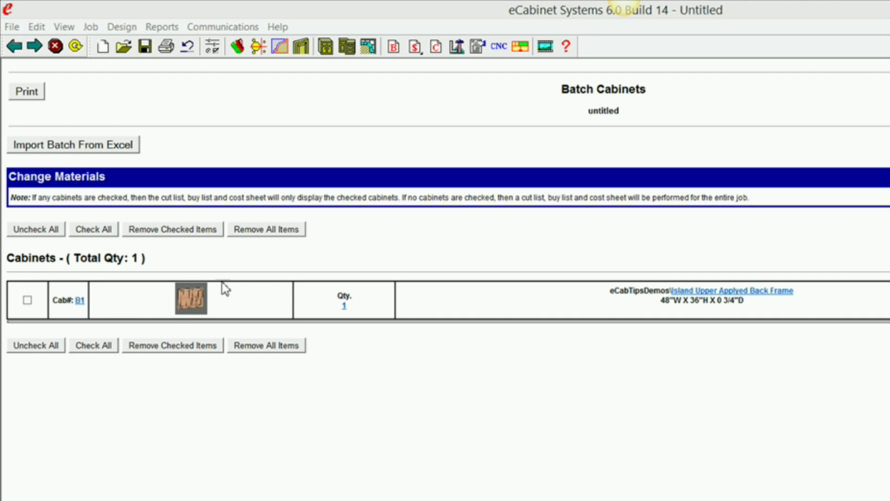